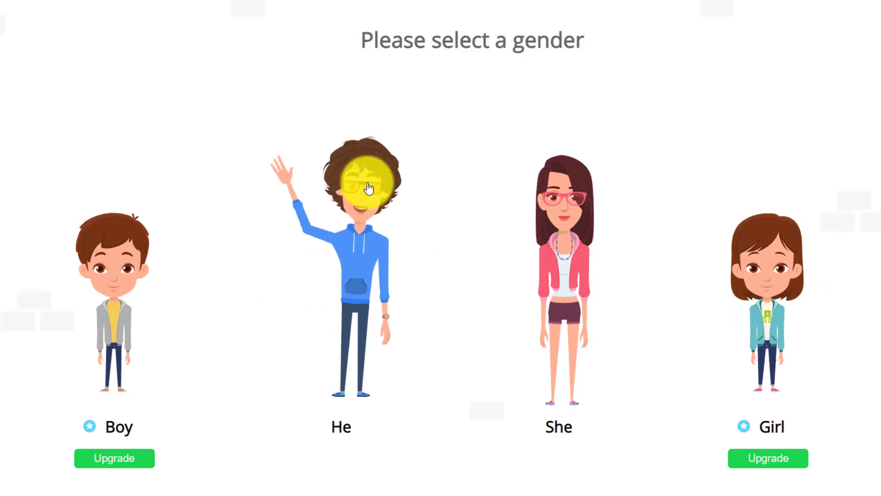
Step: Choose the adult male character and start customizing the preset with short black hair, a goatee and a yellow shirt
left_click(361, 184)
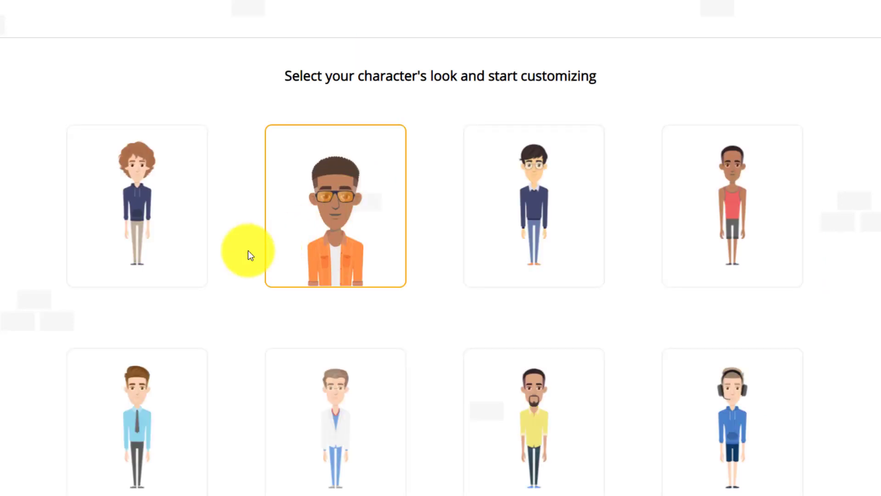
scroll(147, 224, "down", 5)
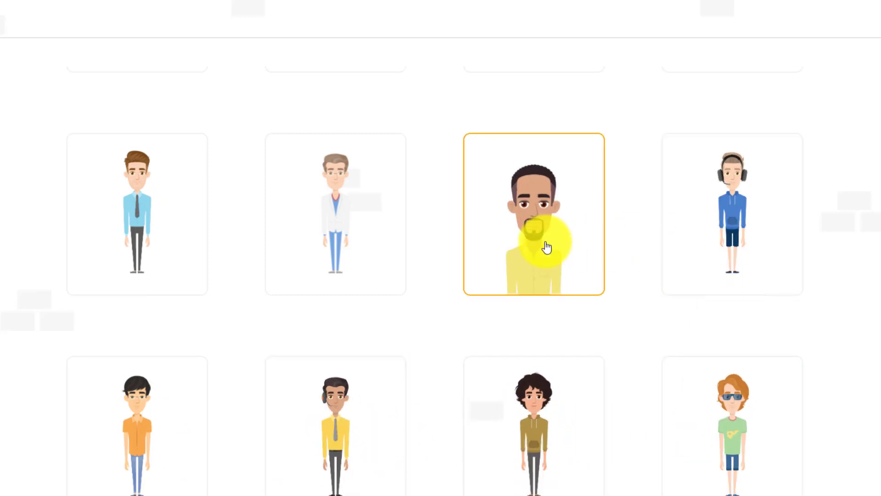
scroll(459, 246, "up", 5)
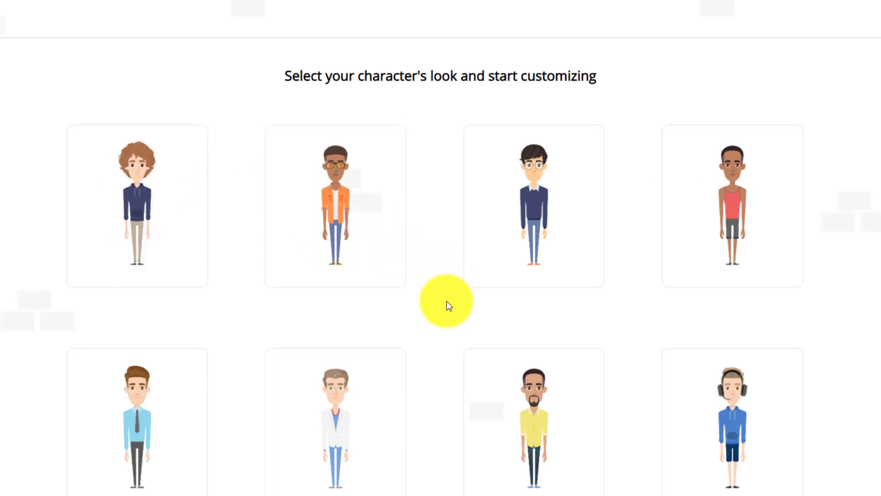
scroll(459, 306, "down", 2)
left_click(540, 334)
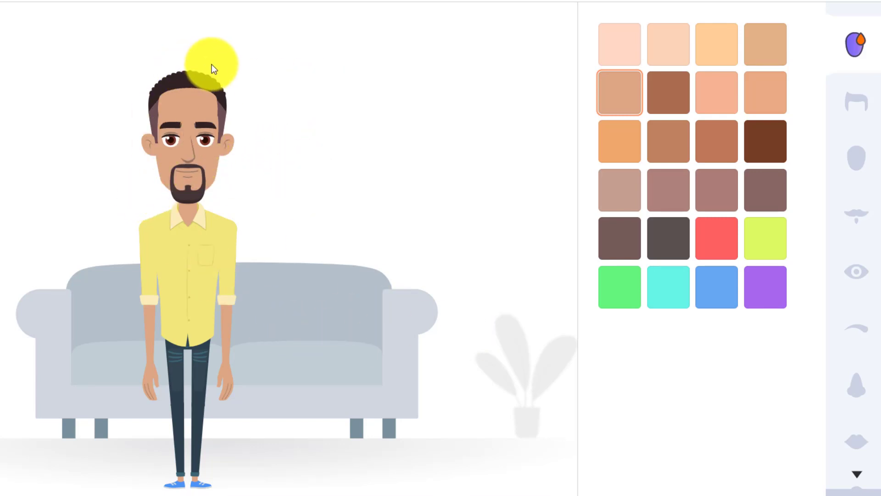
Step: Try several light and dark skin tones on the character and settle on the medium reddish-brown one
left_click(663, 51)
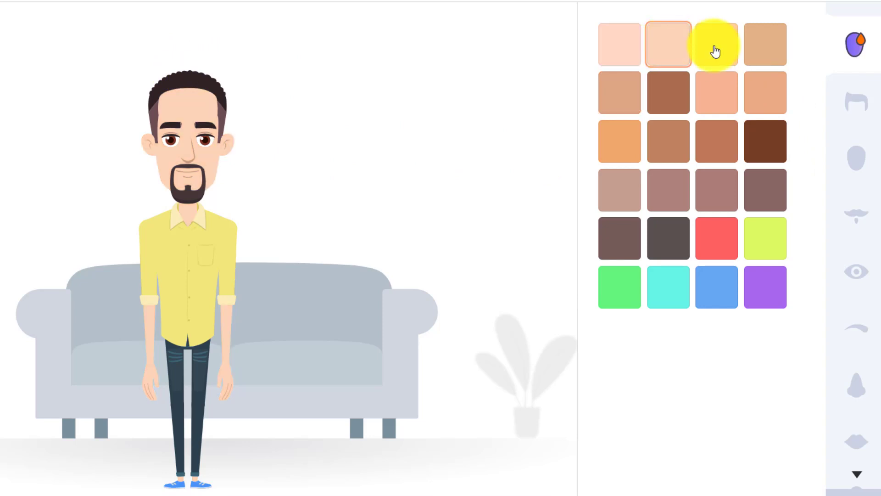
left_click(765, 83)
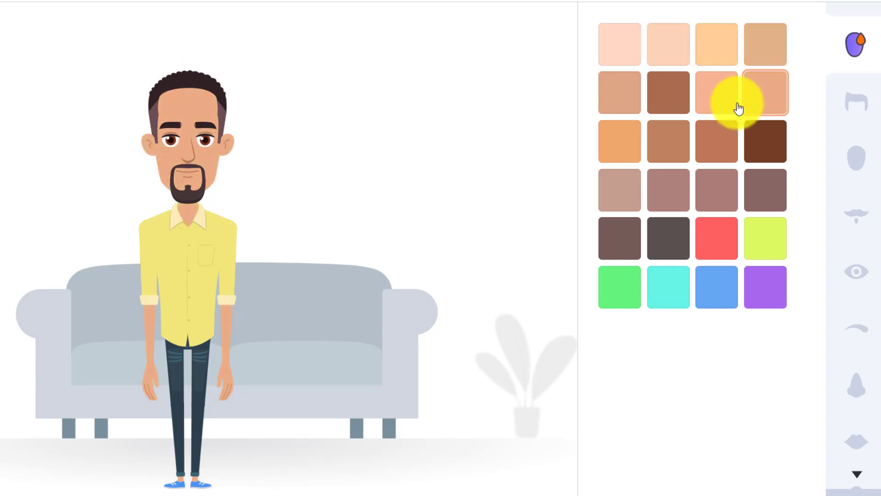
left_click(730, 115)
left_click(749, 153)
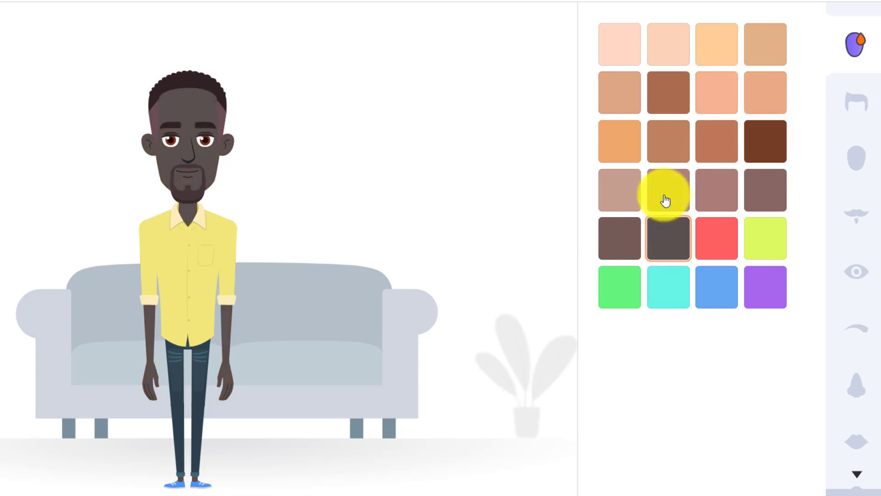
left_click(674, 94)
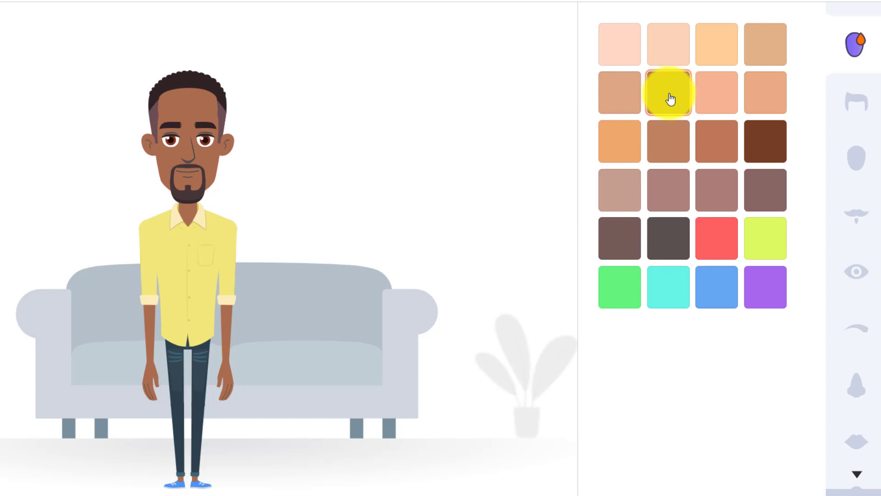
Step: Try out various short, curly, wavy, balding and blond hairstyles and settle on the long black dreadlocks
left_click(858, 102)
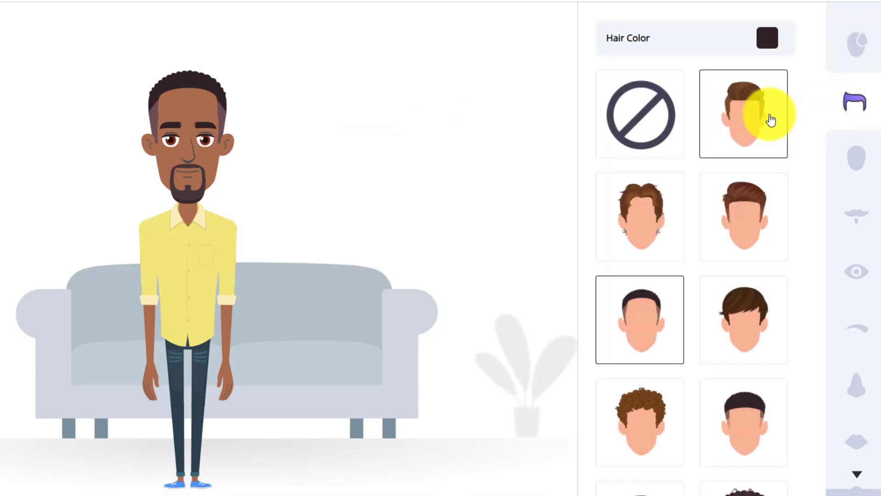
left_click(753, 119)
left_click(739, 197)
left_click(636, 220)
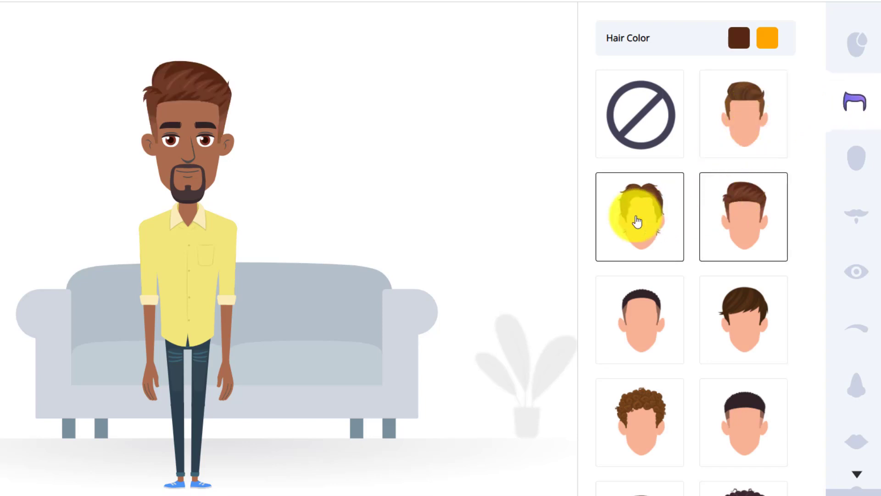
left_click(649, 332)
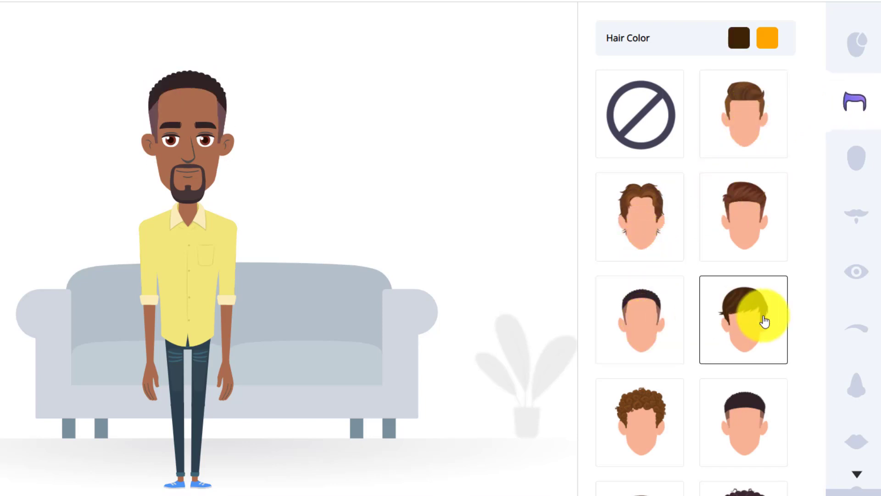
left_click(764, 322)
scroll(753, 321, "down", 2)
left_click(743, 340)
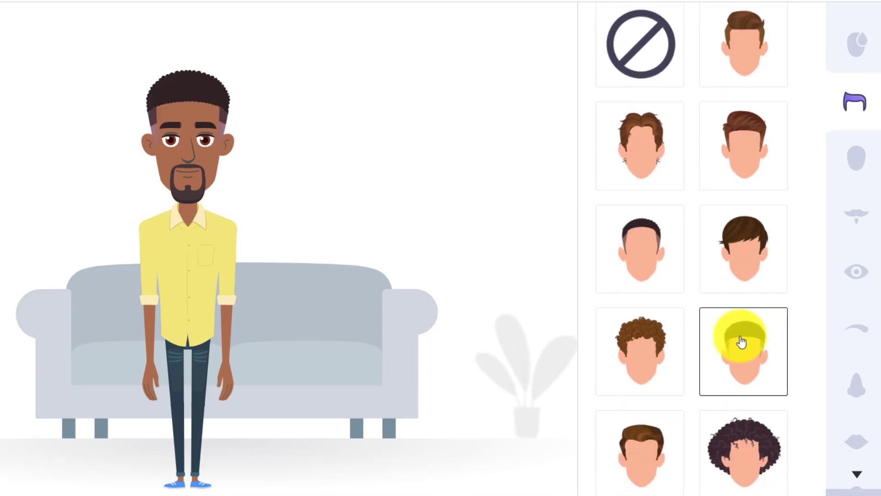
scroll(742, 340, "down", 4)
left_click(742, 340)
scroll(743, 340, "down", 4)
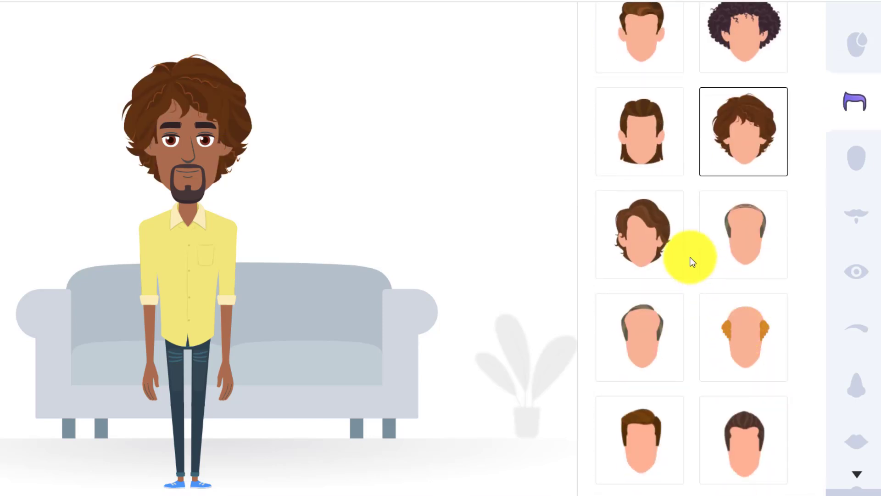
left_click(674, 249)
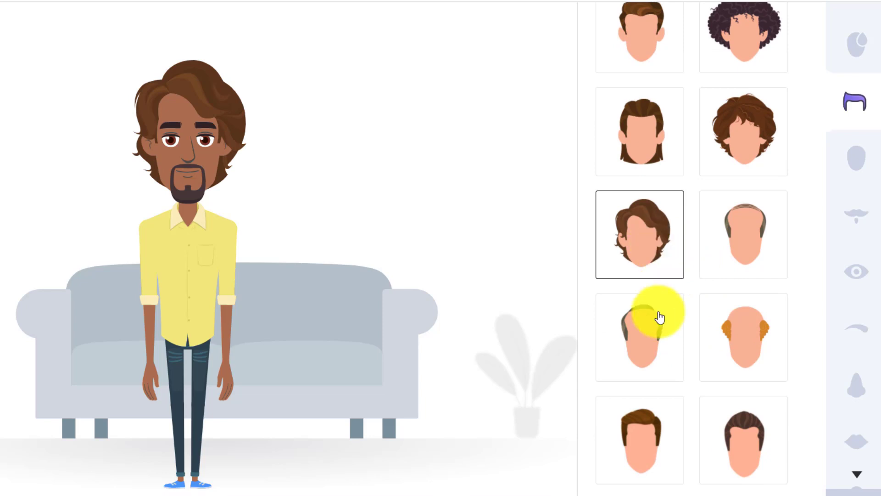
left_click(669, 338)
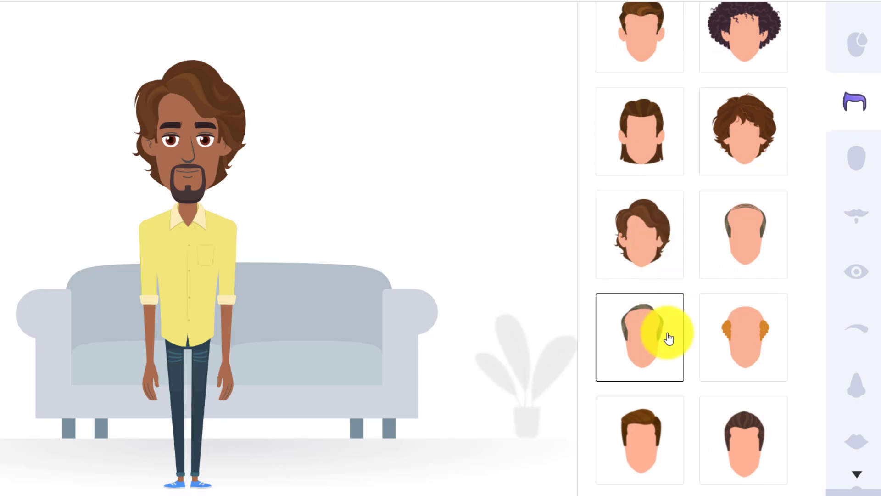
left_click(741, 338)
scroll(743, 340, "down", 2)
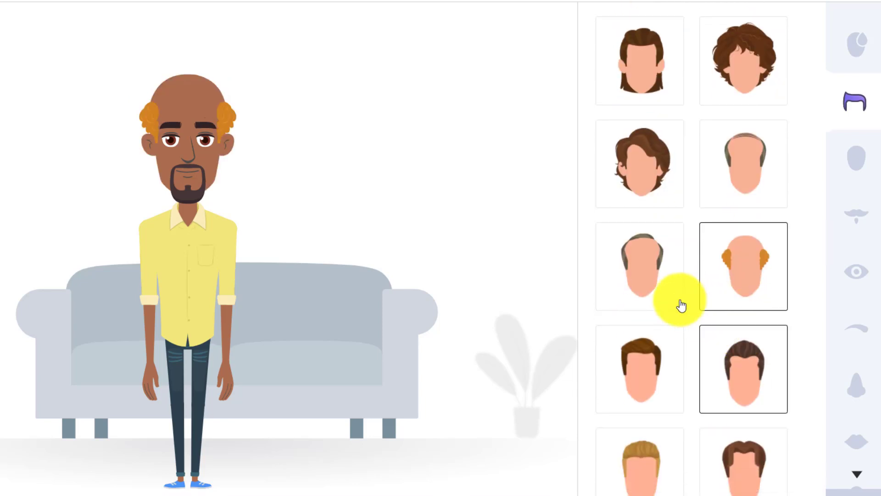
left_click(665, 295)
scroll(664, 295, "down", 6)
left_click(646, 285)
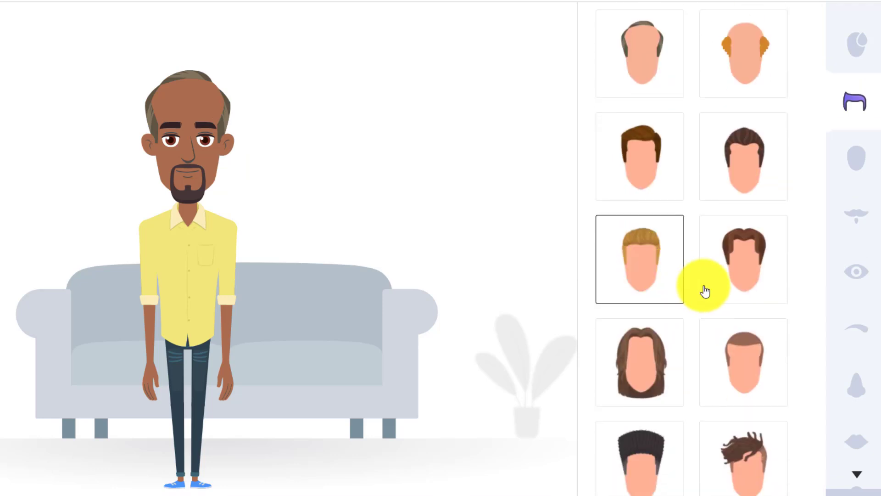
scroll(741, 285, "down", 3)
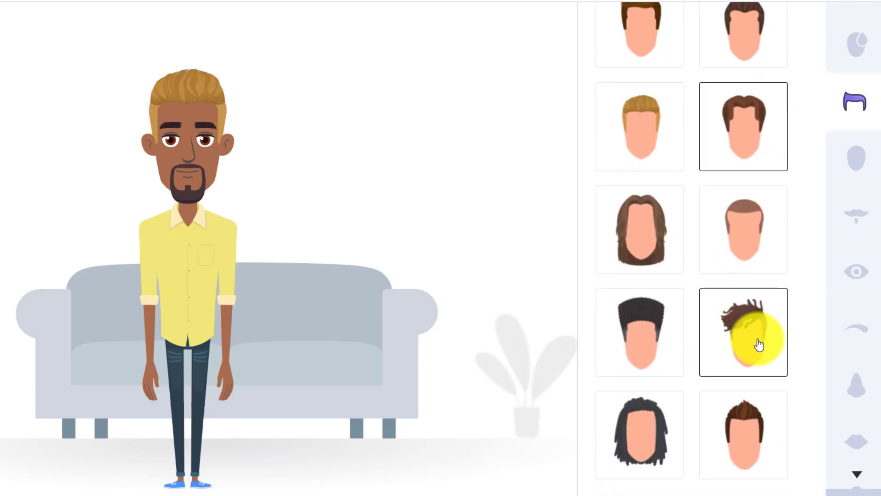
left_click(749, 335)
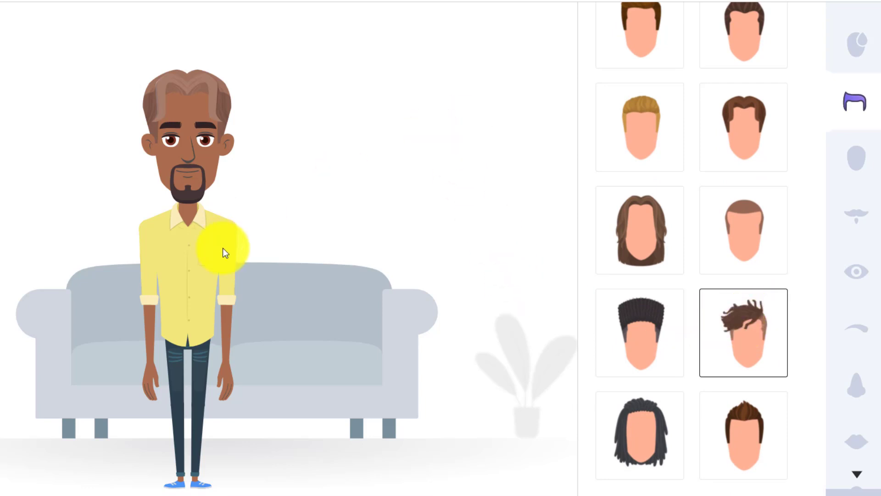
left_click(645, 432)
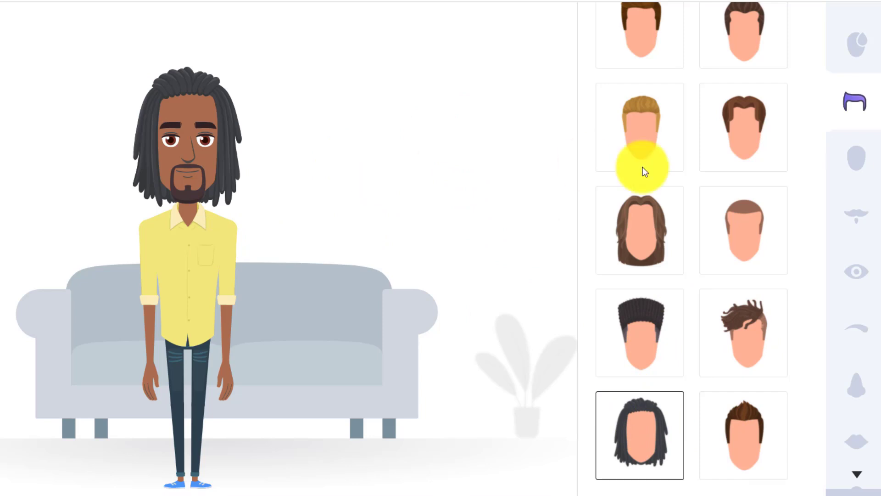
Step: Try the curled handlebar moustache and a thin moustache with chin beard, and return to the connected goatee
left_click(859, 165)
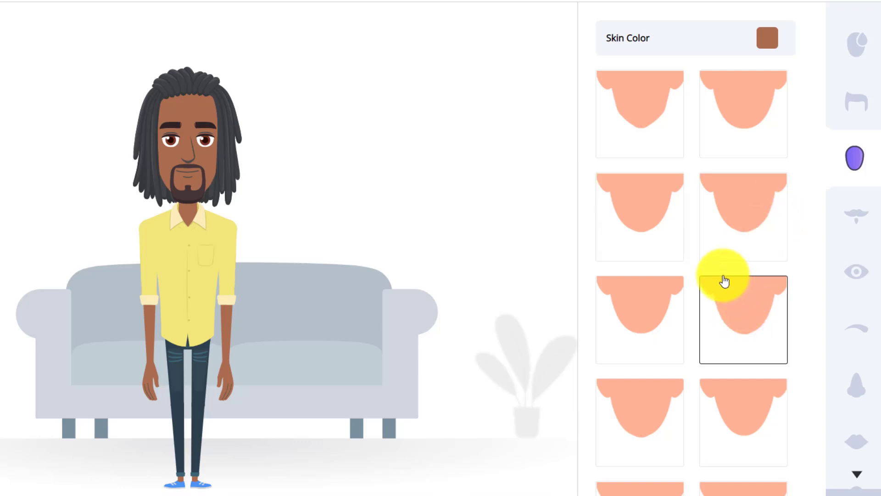
left_click(857, 215)
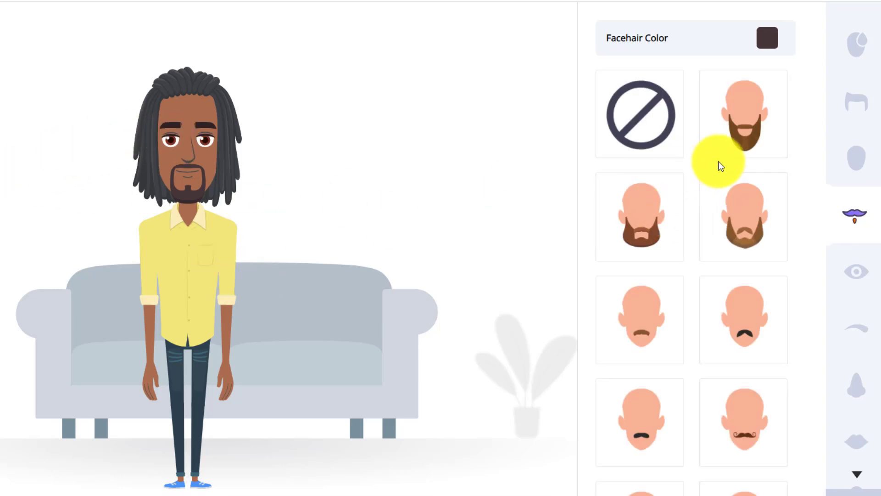
scroll(730, 202, "down", 5)
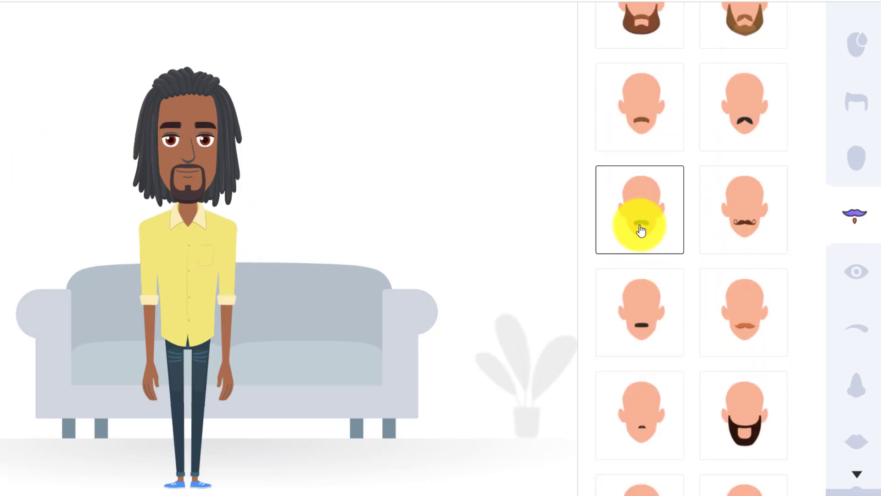
left_click(733, 219)
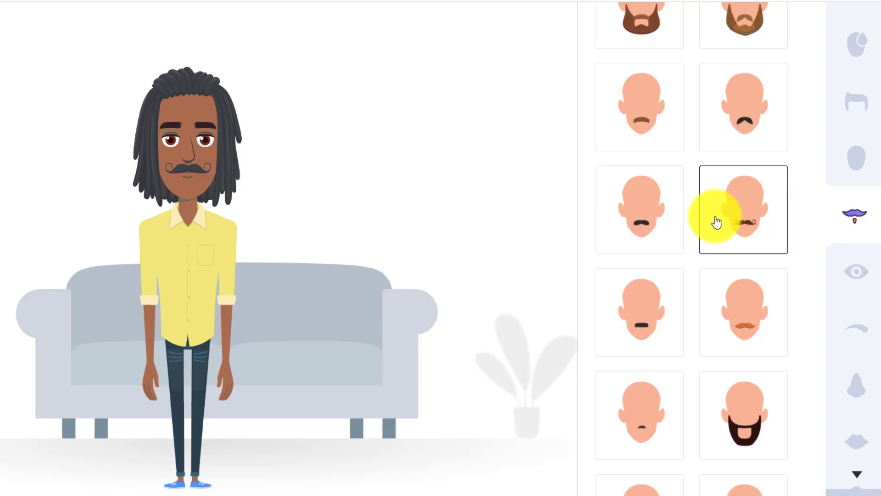
scroll(743, 414, "down", 6)
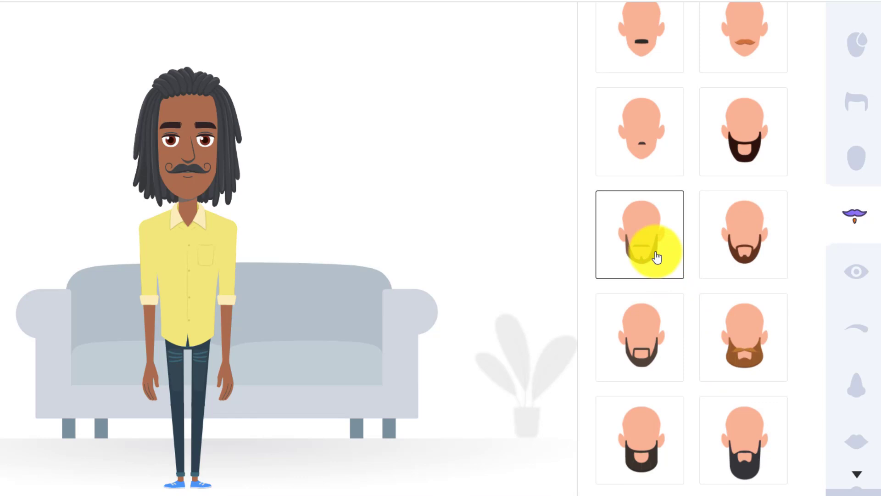
scroll(624, 263, "down", 5)
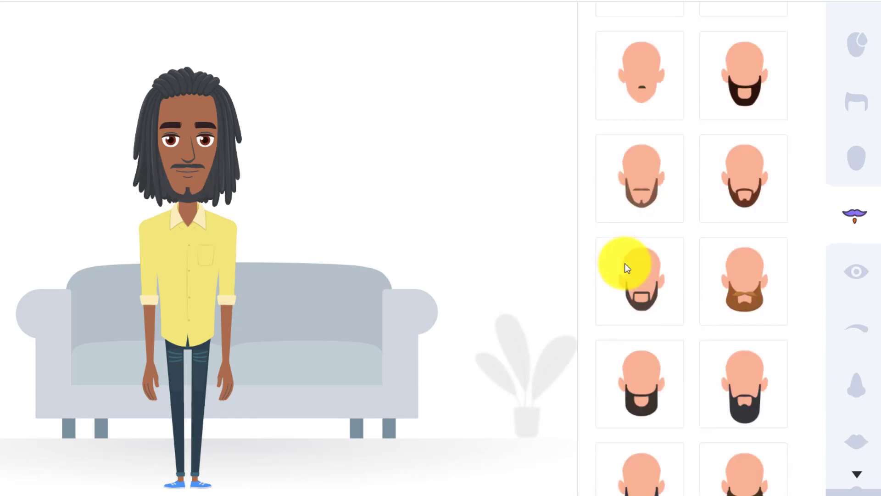
scroll(681, 354, "down", 5)
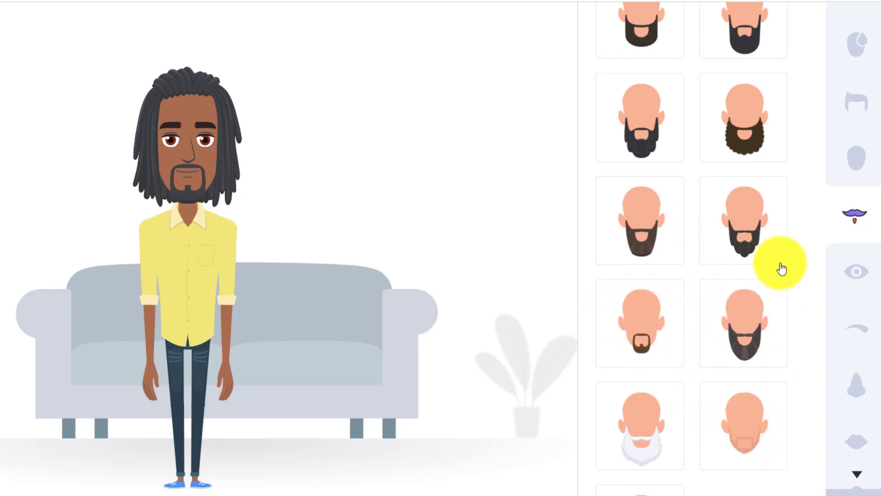
Step: Look through the eye styles and give the character straight tapered eyebrows in near-black
left_click(856, 271)
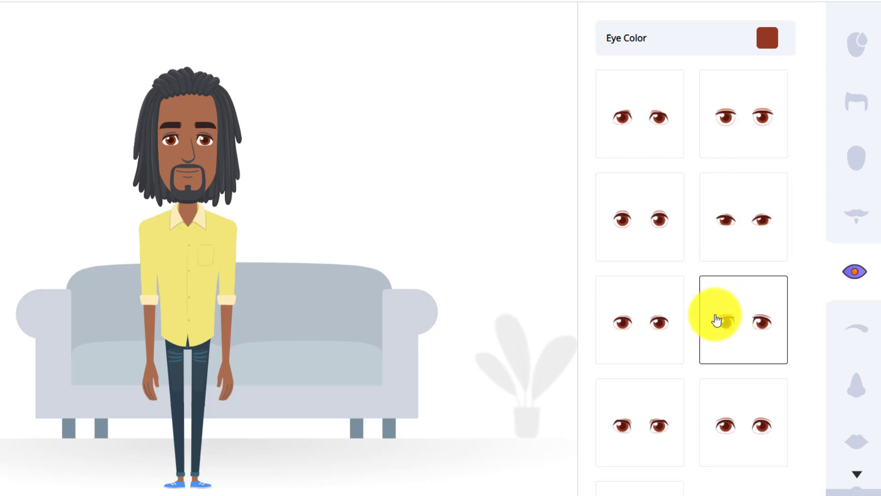
left_click(851, 329)
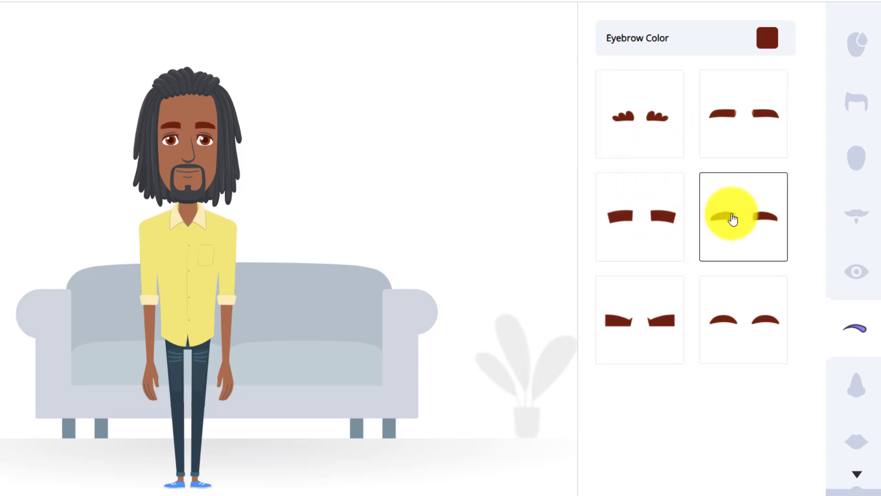
left_click(742, 317)
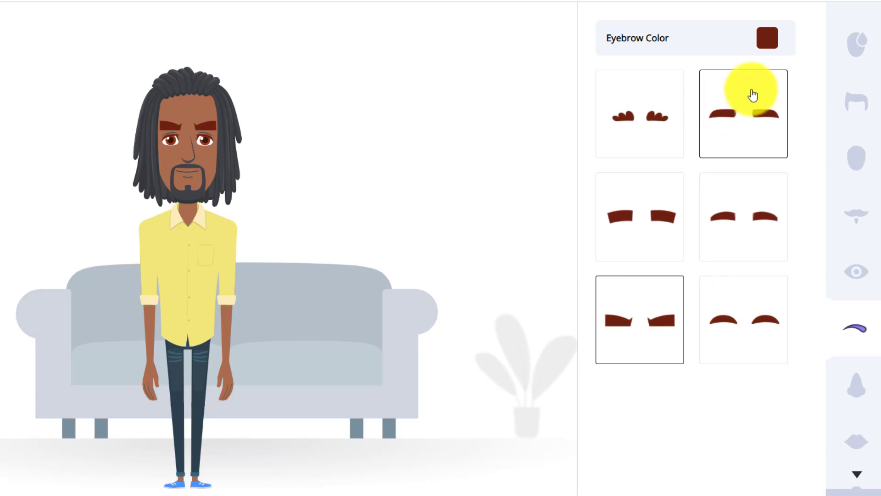
left_click(764, 45)
left_click(684, 118)
left_click(708, 120)
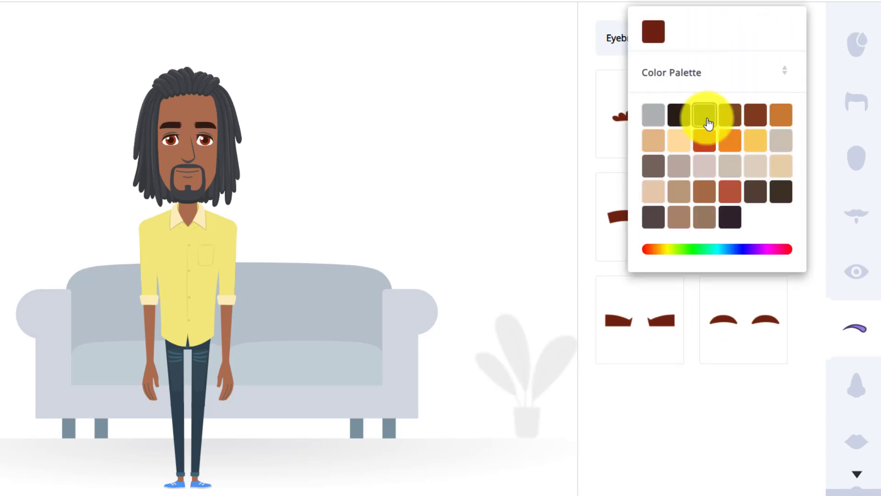
left_click(590, 160)
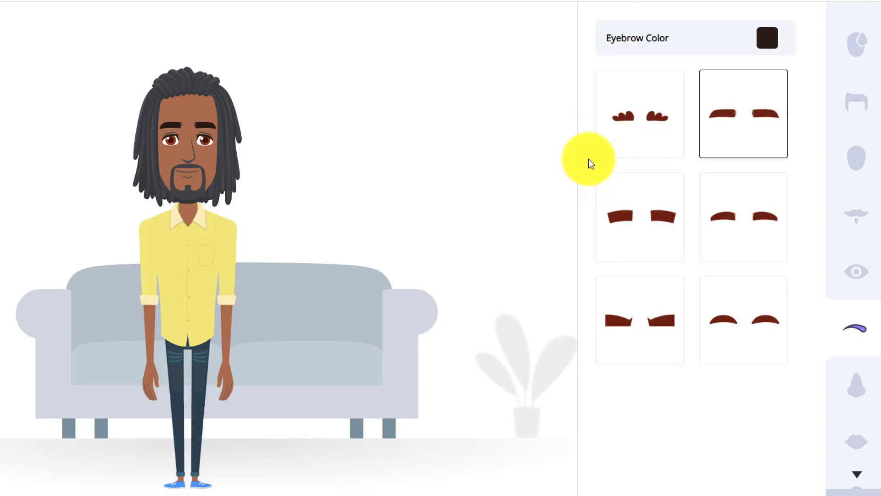
Step: Give the character the nose with a curved line over its tip, and try several skin tones, settling on light tan
left_click(851, 385)
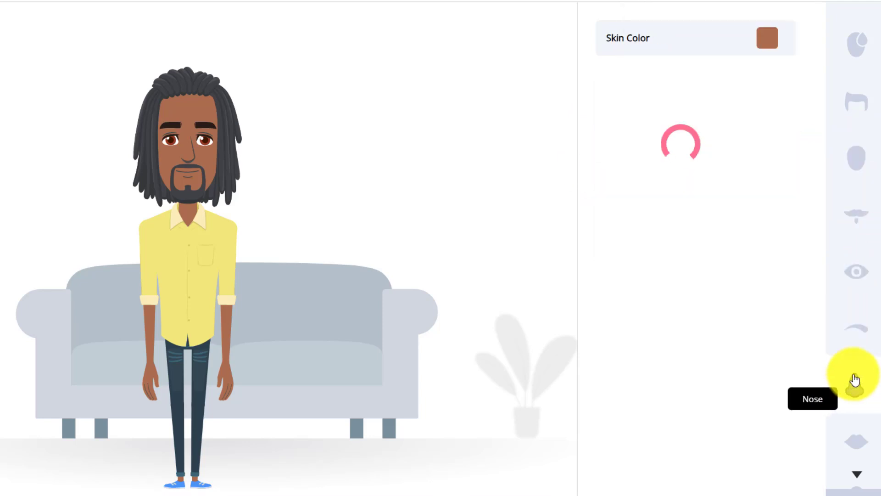
left_click(642, 141)
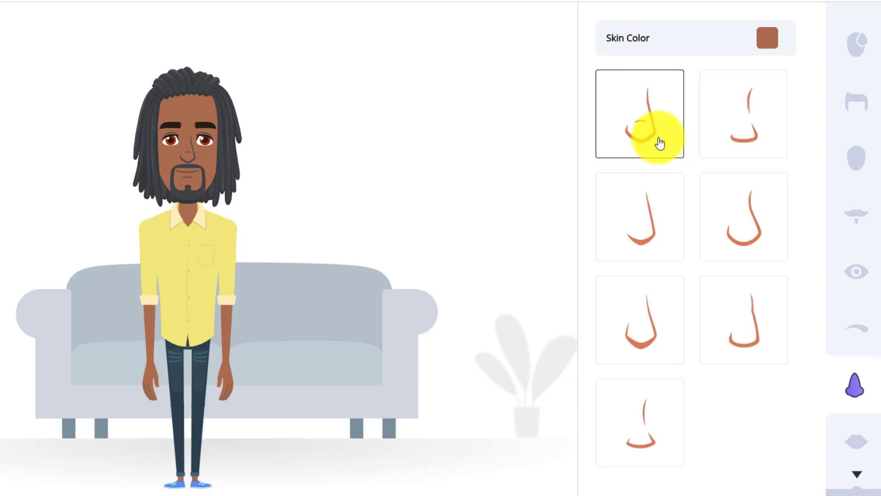
left_click(765, 38)
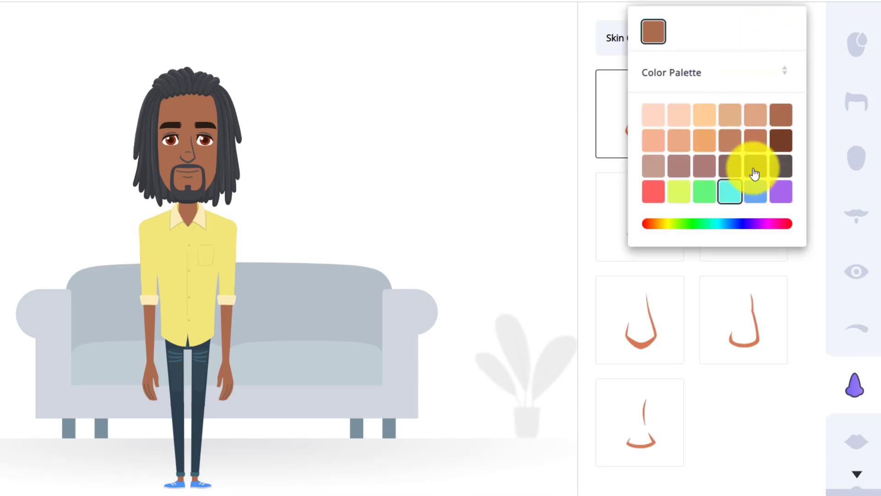
left_click(779, 169)
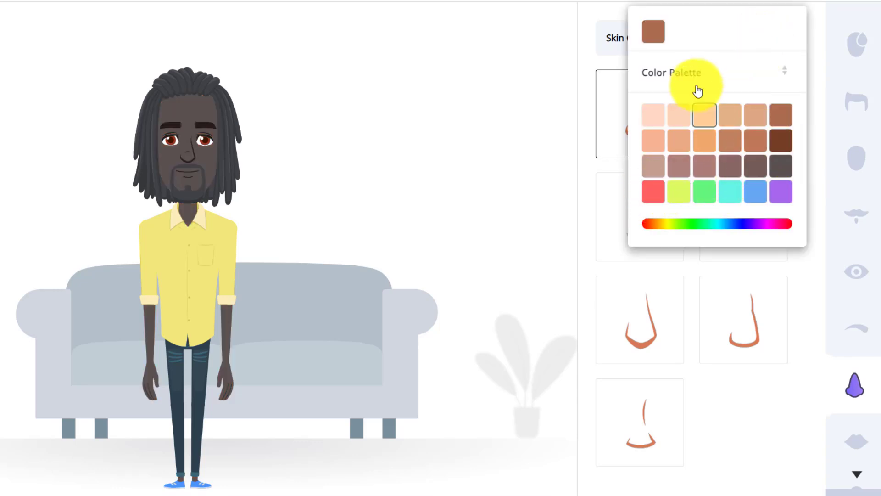
left_click(681, 118)
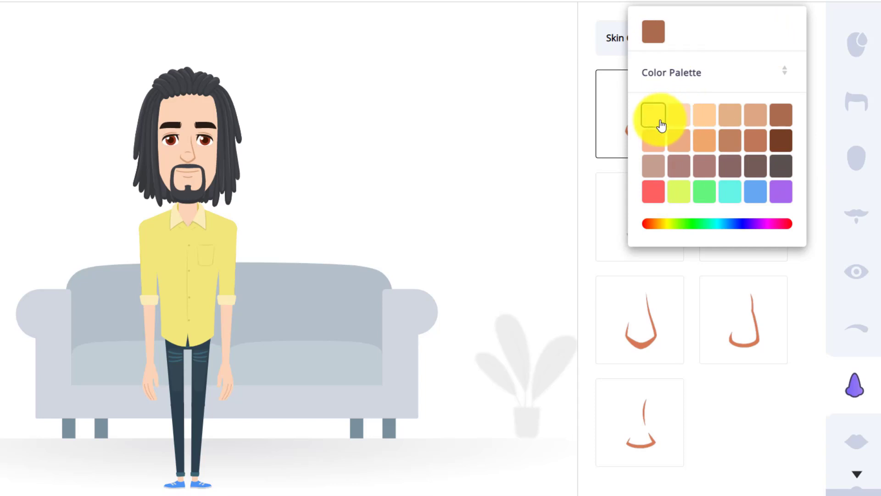
left_click(713, 122)
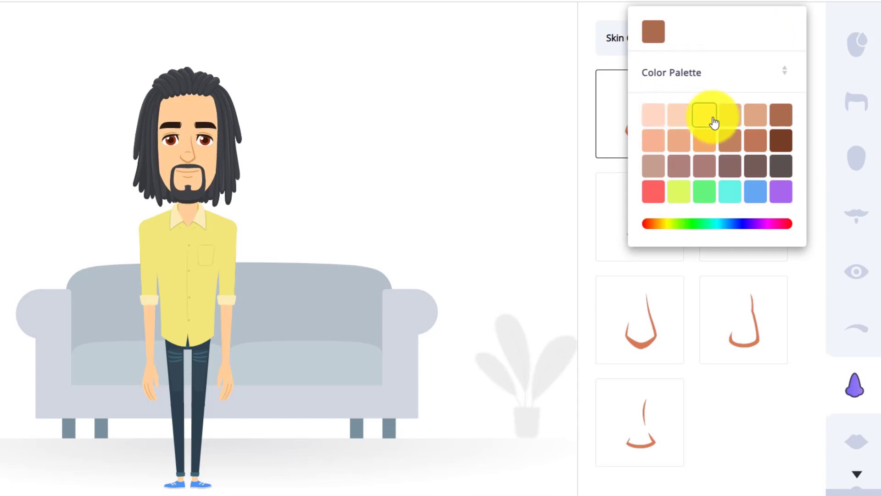
left_click(720, 120)
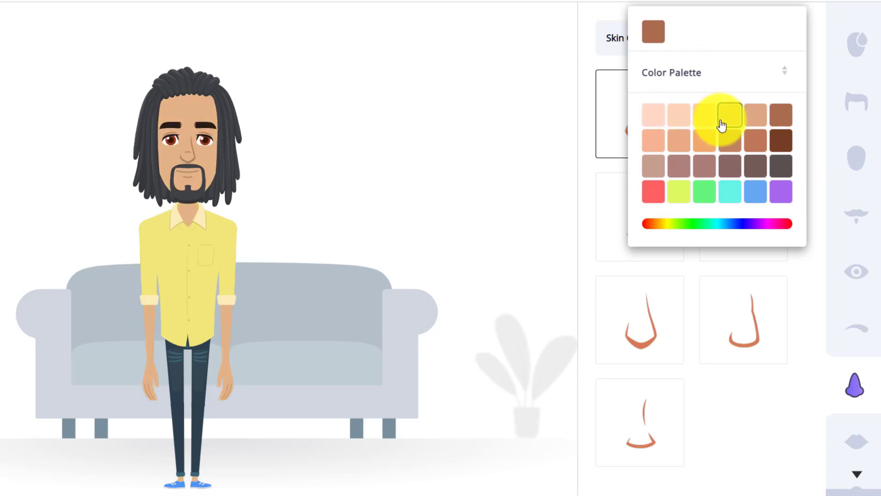
left_click(558, 181)
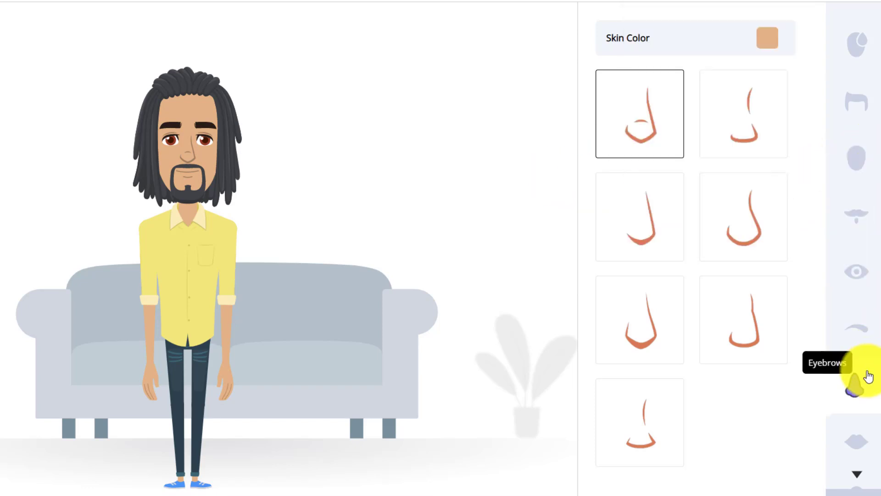
Step: Give the character the fuller closed lips from the lip styles
scroll(867, 381, "down", 3)
scroll(870, 276, "down", 3)
left_click(857, 158)
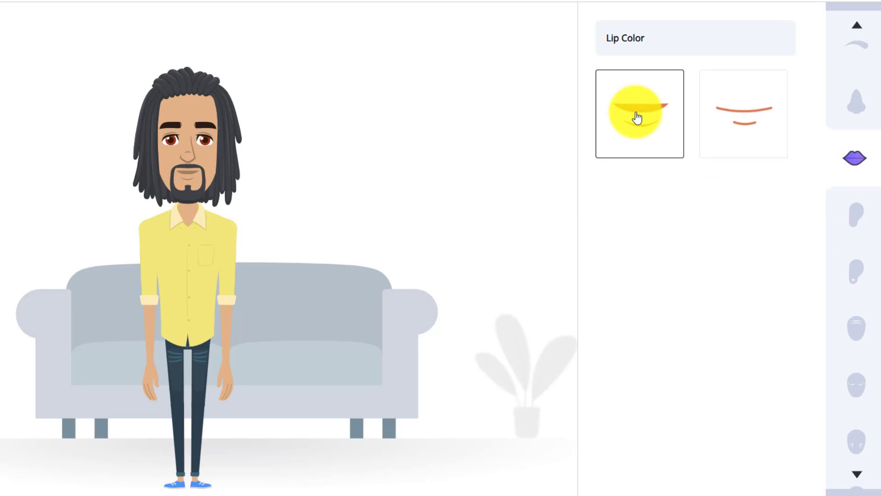
Step: Give the character the long narrow ears and the hoop earrings with hanging gold crosses
left_click(864, 219)
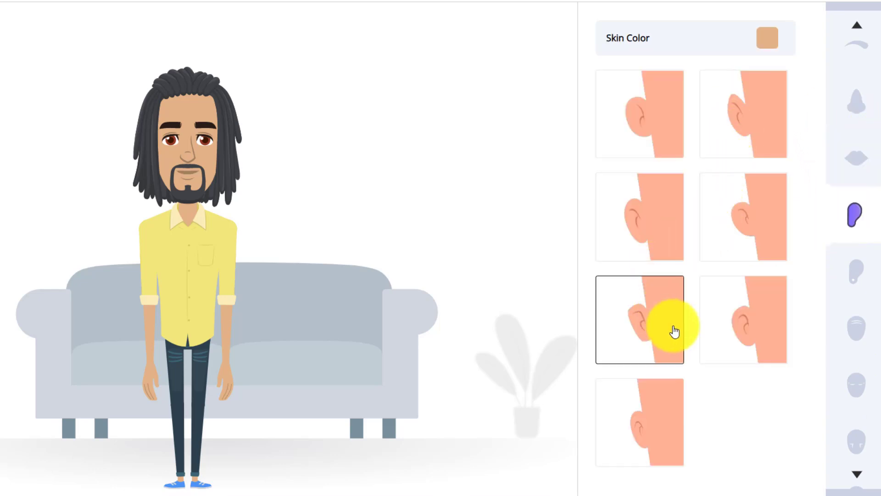
left_click(651, 223)
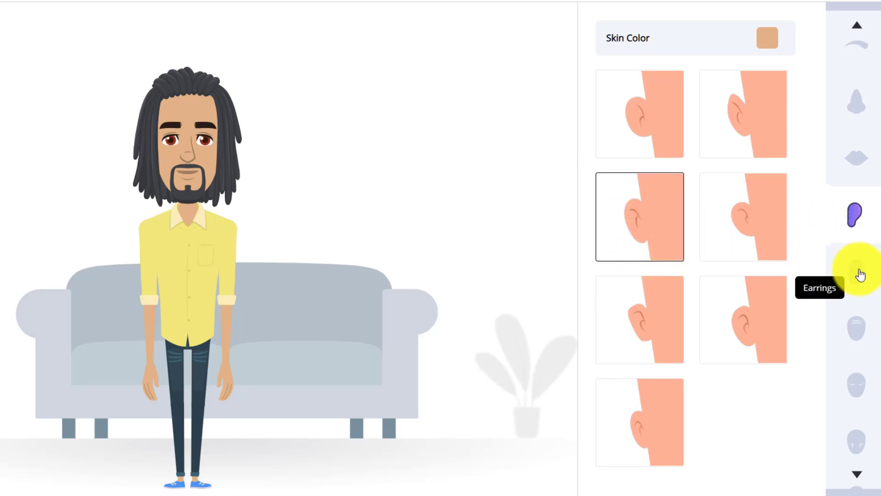
left_click(859, 274)
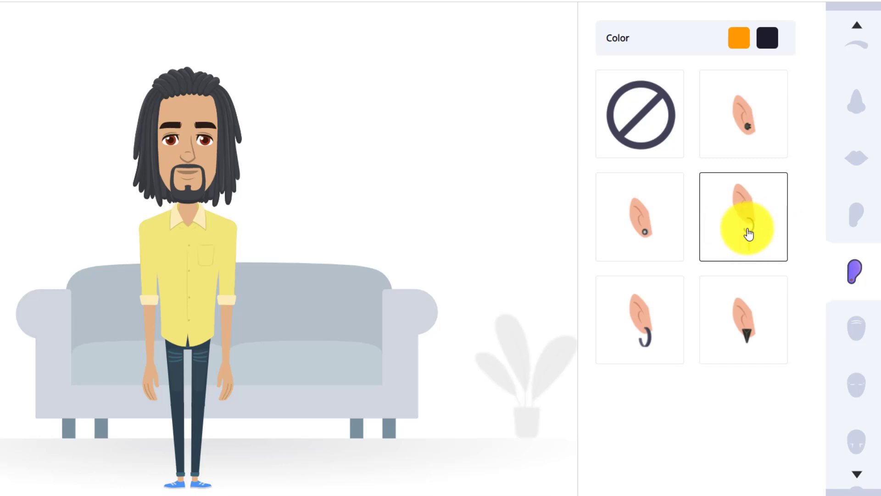
Step: Replace the character's dreadlocks with the short dark-brown hairstyle with a side-swept fringe
scroll(872, 151, "up", 3)
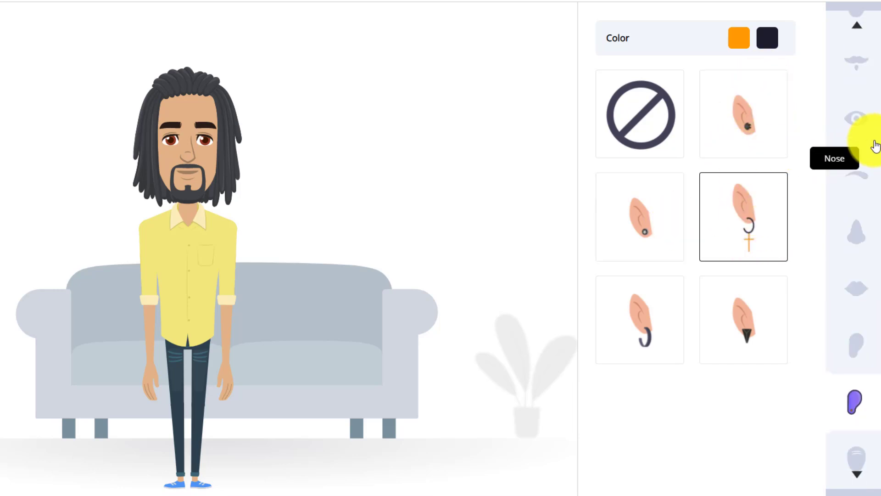
scroll(876, 146, "up", 3)
left_click(859, 160)
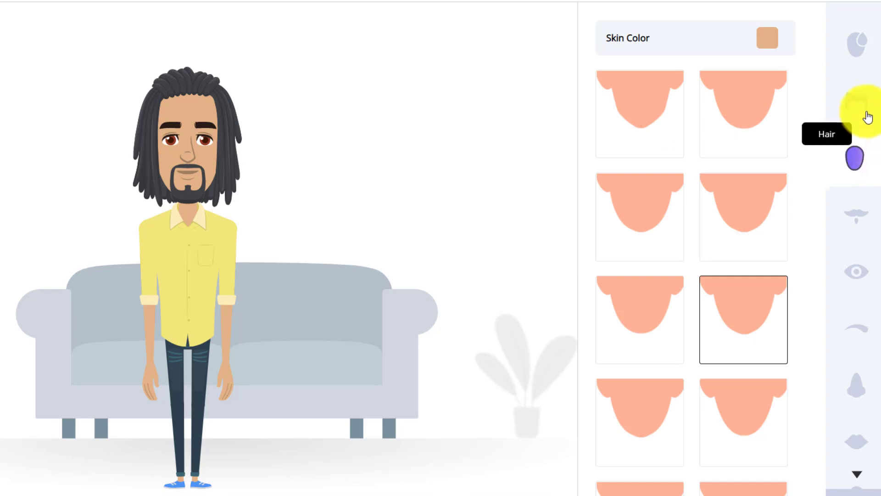
left_click(868, 117)
scroll(770, 216, "down", 2)
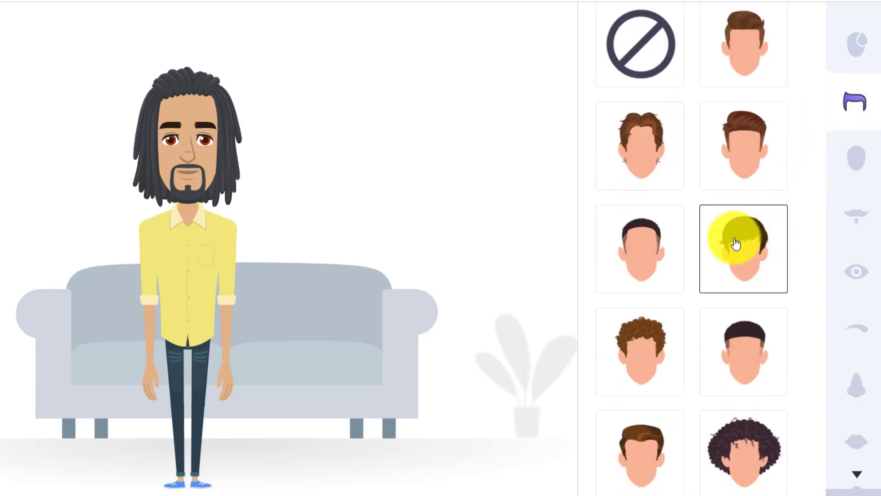
left_click(736, 243)
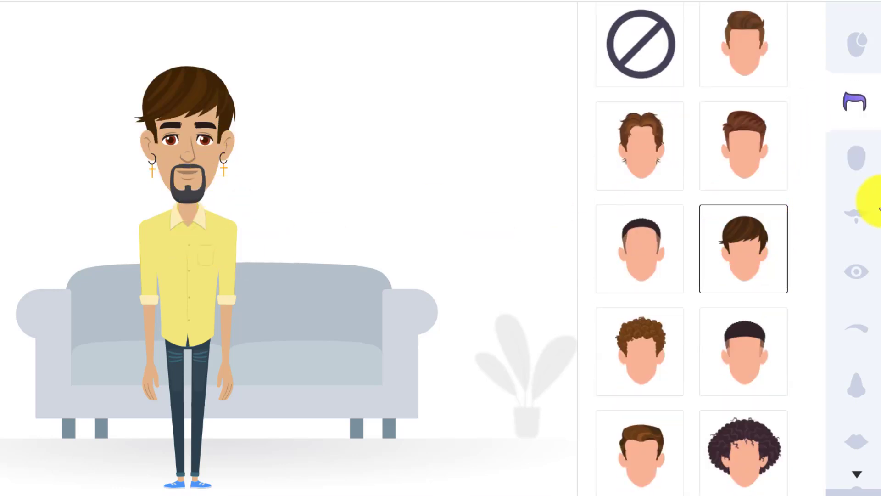
Step: Swap the cross earrings for the plain dark open hoops
scroll(863, 298, "down", 4)
left_click(852, 278)
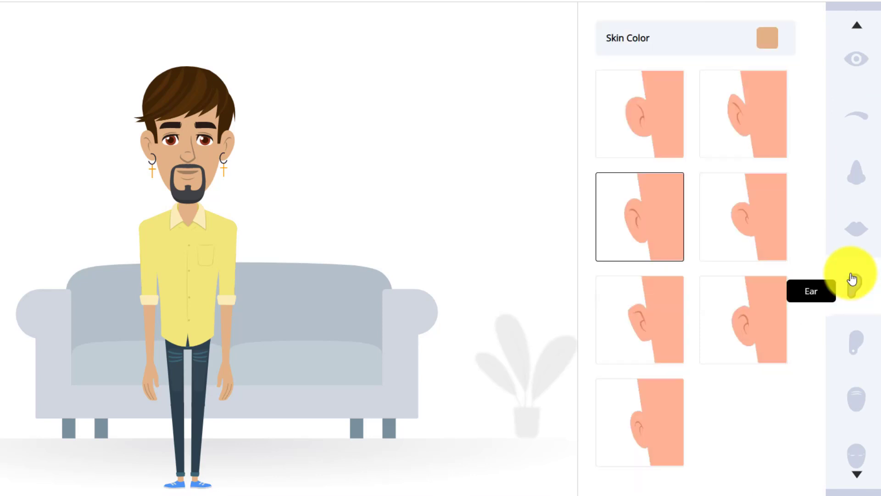
left_click(856, 343)
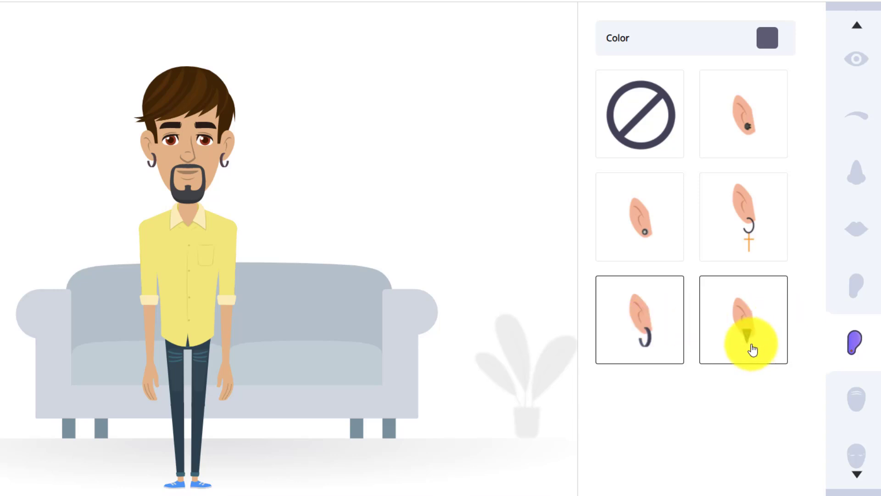
Step: Try the frown line styles on the character's forehead and settle on the faintest one
left_click(863, 403)
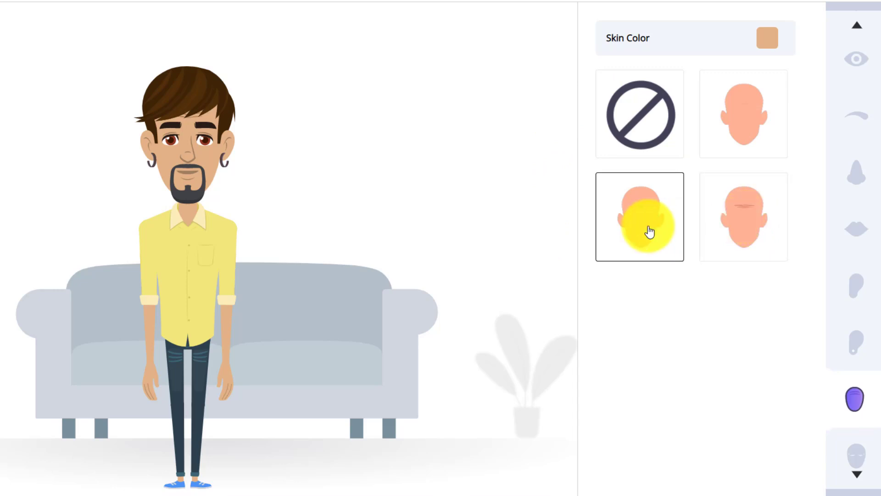
left_click(748, 224)
left_click(745, 108)
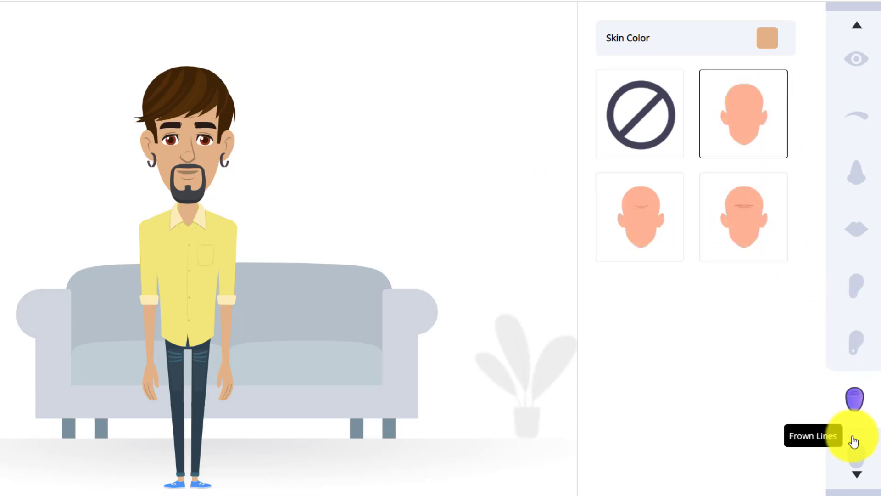
Step: Add lines under the eyes, faint cheek lines and the lightest freckle style to the character's face
left_click(854, 452)
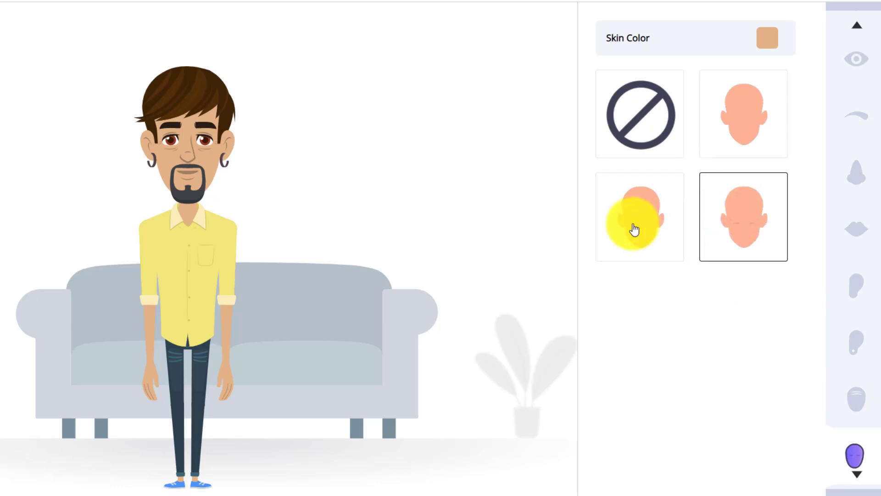
scroll(857, 388, "down", 3)
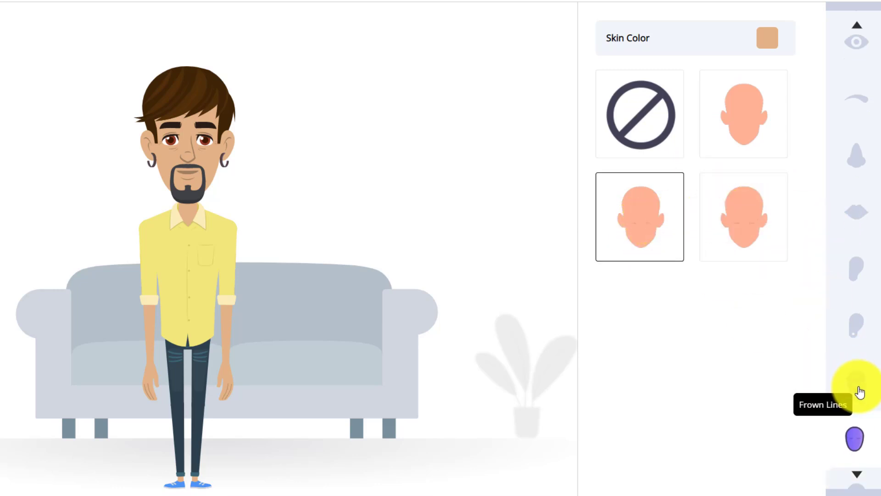
left_click(858, 377)
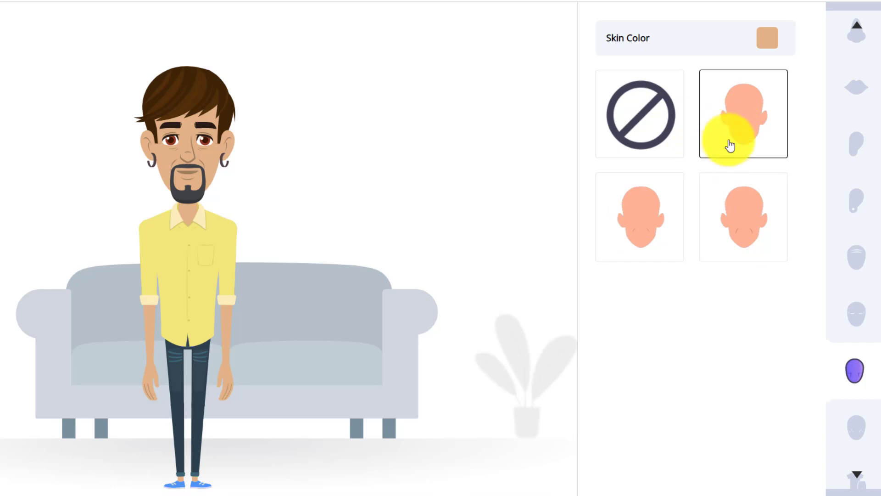
scroll(854, 339, "down", 3)
left_click(852, 297)
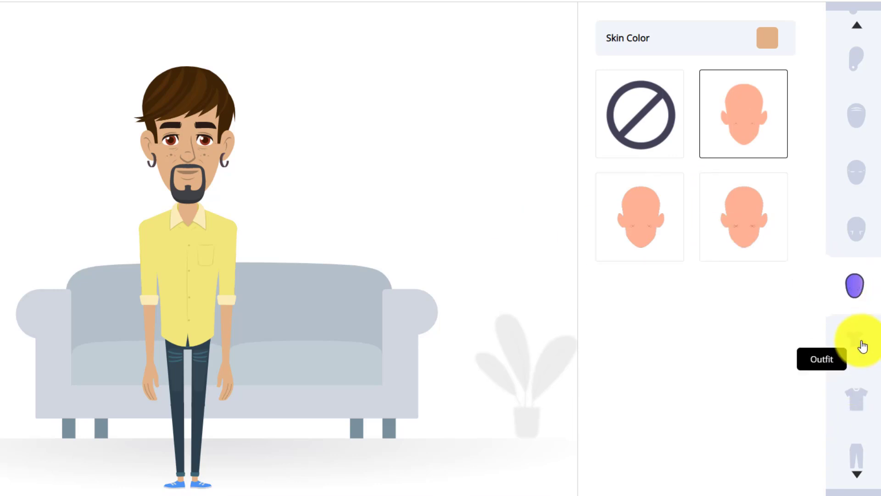
Step: Look through the outfits, try the sweater and T-shirt with shorts, and settle on the blue tank top with dark trousers
left_click(858, 344)
scroll(757, 276, "down", 12)
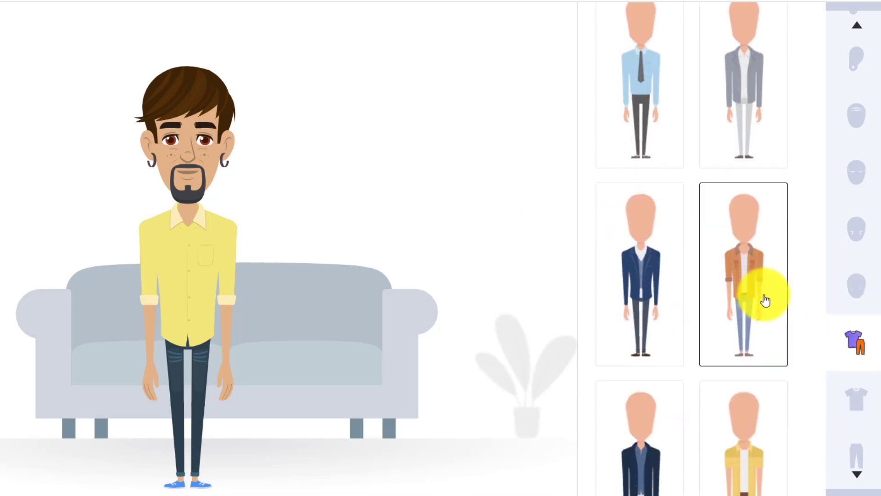
scroll(762, 340, "down", 15)
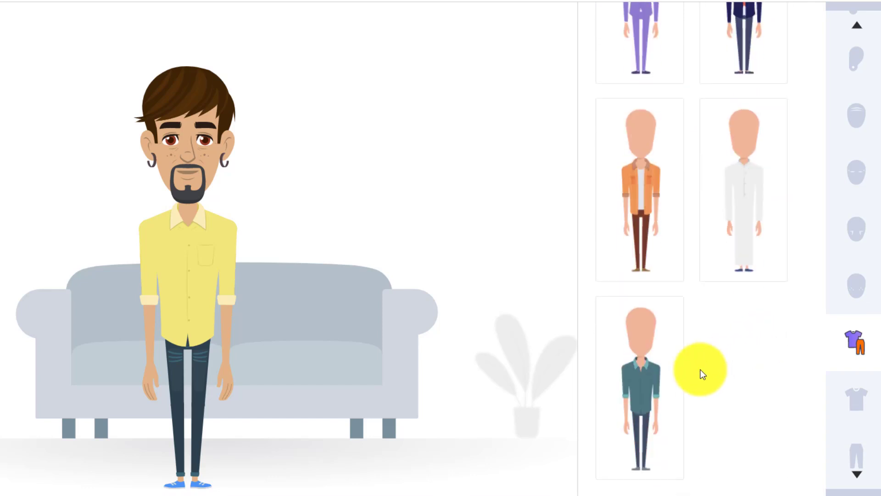
scroll(701, 374, "up", 10)
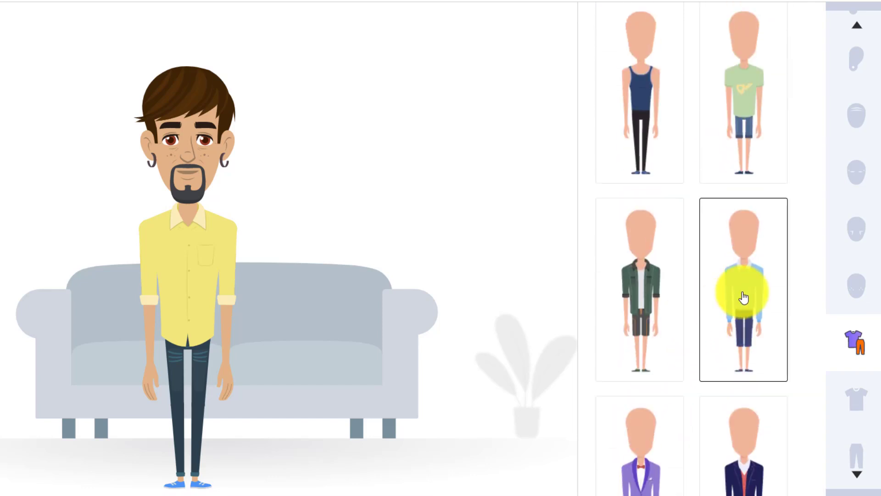
left_click(744, 297)
left_click(744, 119)
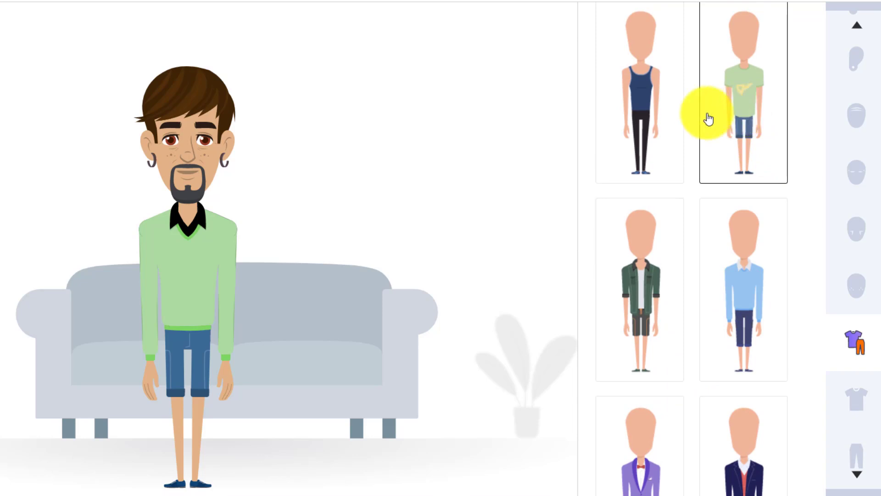
left_click(649, 92)
scroll(637, 291, "down", 2)
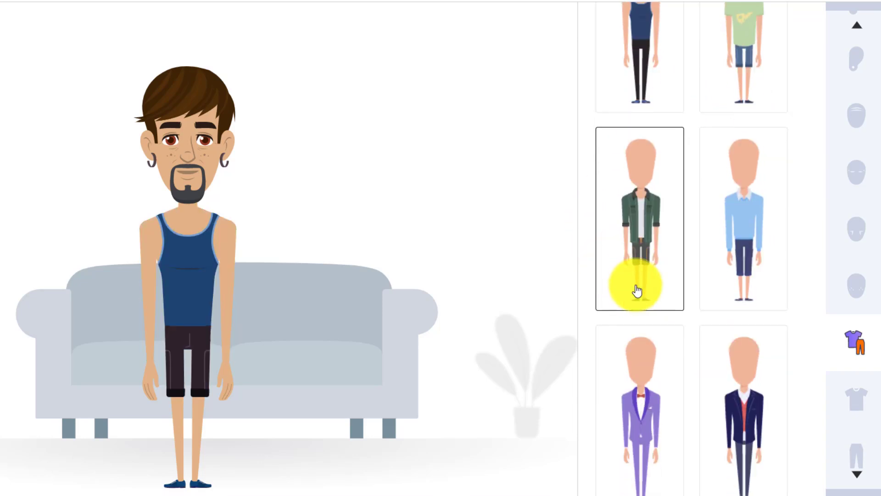
left_click(643, 252)
left_click(644, 102)
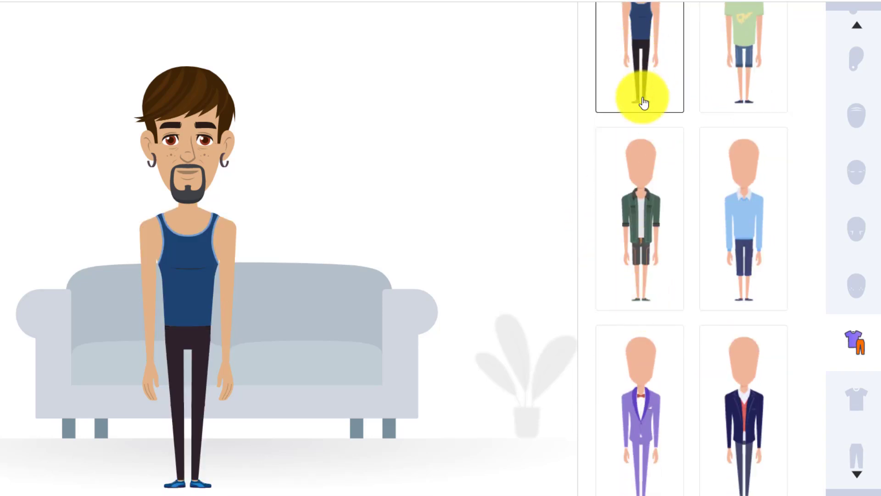
scroll(594, 281, "down", 8)
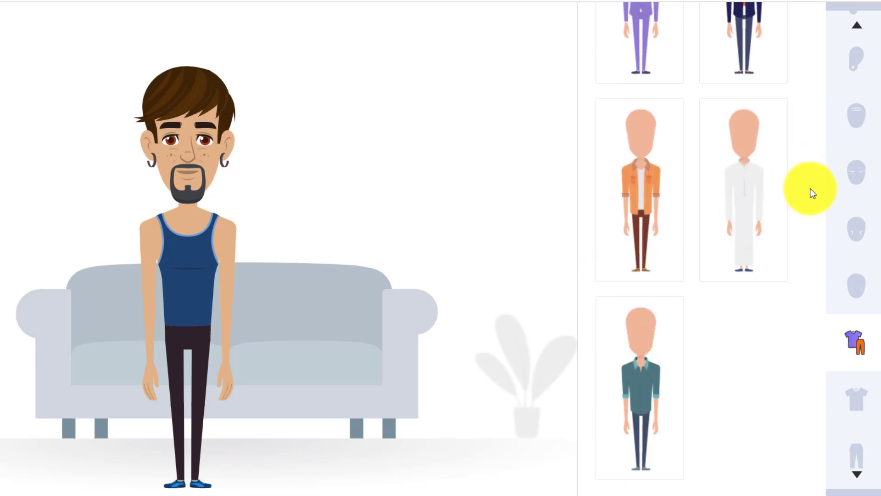
Step: Change the character's top to the red tank top and recolour its trim blue
left_click(867, 401)
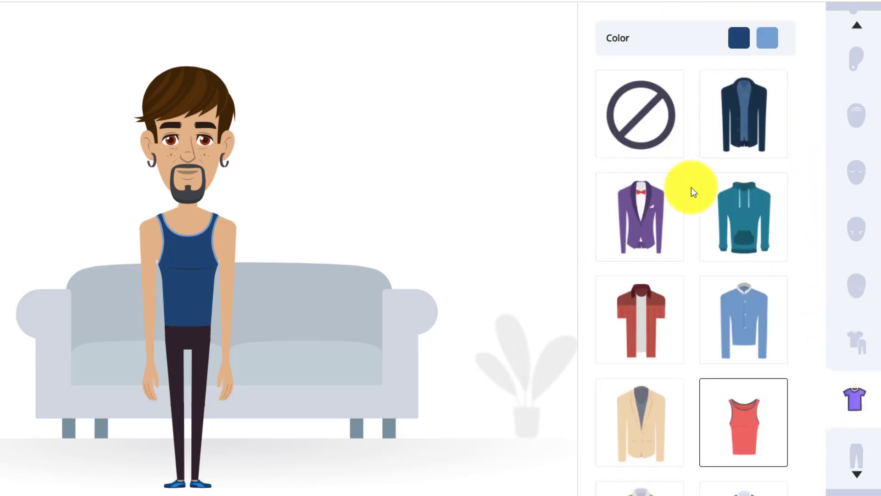
scroll(716, 239, "down", 5)
left_click(750, 225)
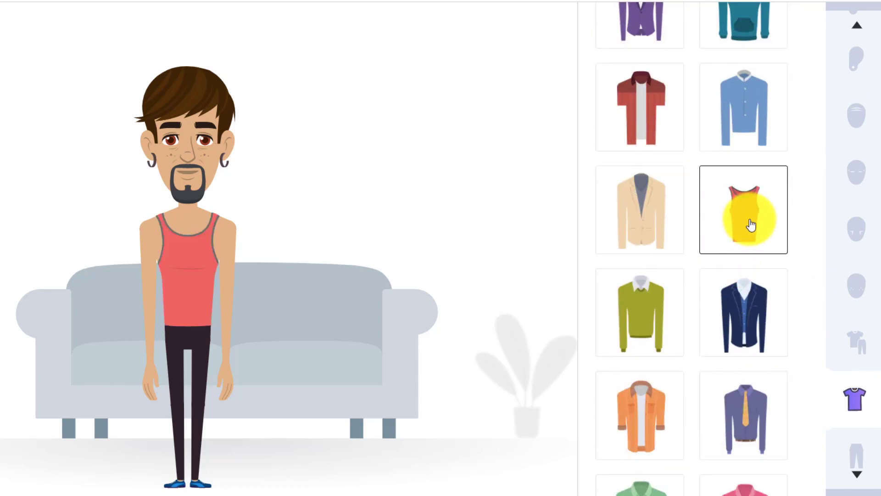
scroll(750, 237, "down", 2)
scroll(748, 246, "up", 5)
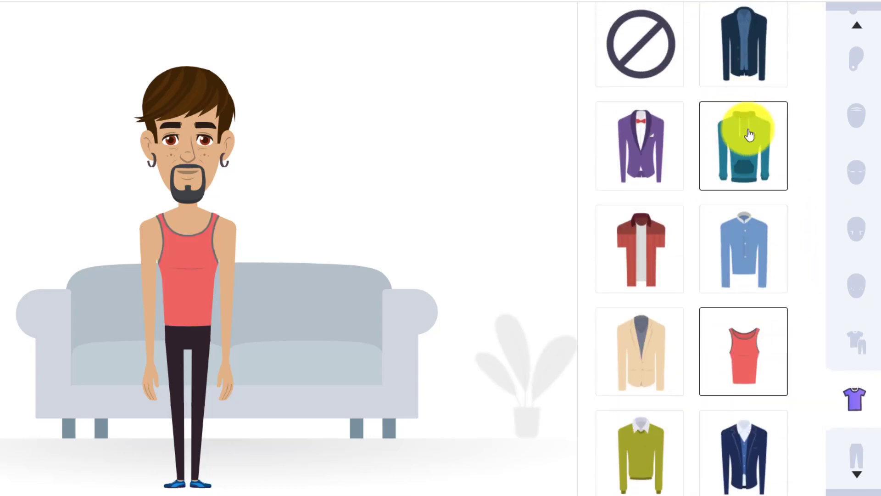
left_click(767, 39)
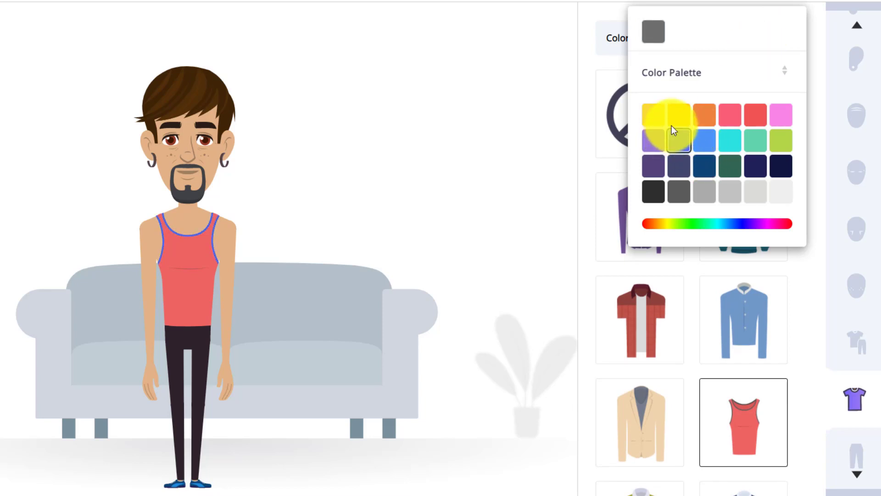
Step: Recolour the body of the tank top yellow
left_click(597, 61)
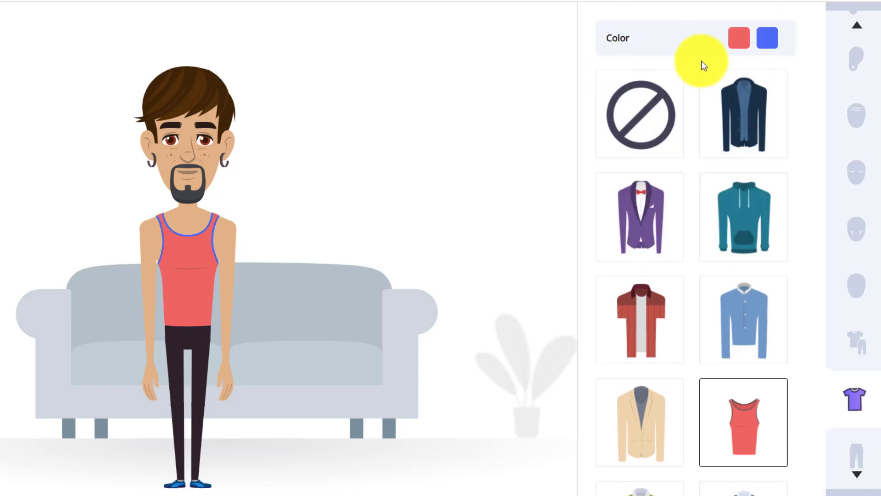
left_click(736, 36)
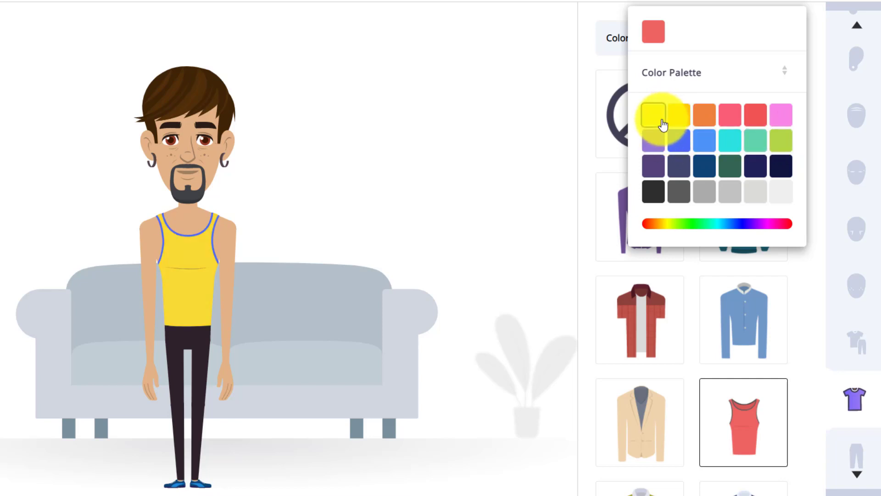
left_click(592, 154)
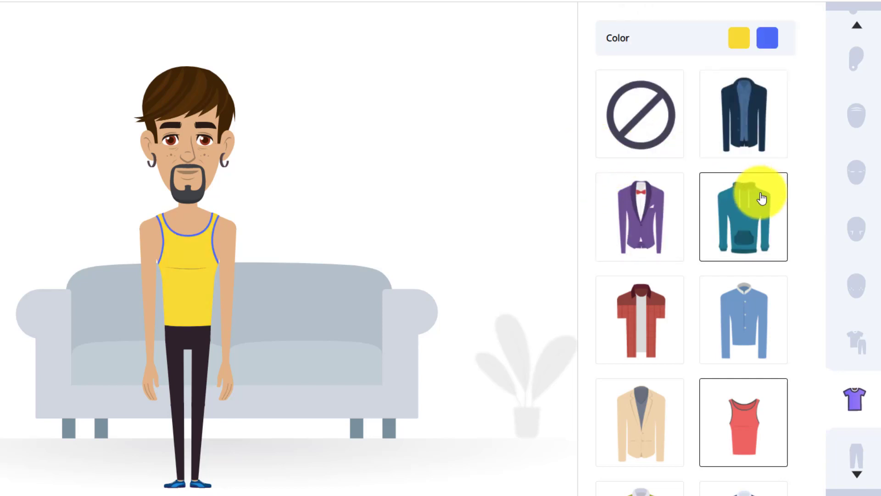
Step: Try the orange and the dark blue trousers, settle on the long blue skirt, and look through the remaining bottoms
left_click(837, 451)
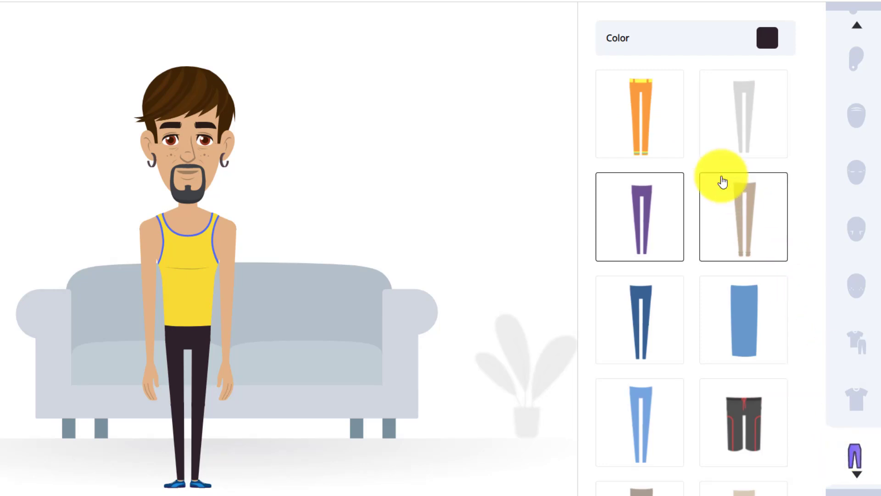
left_click(667, 135)
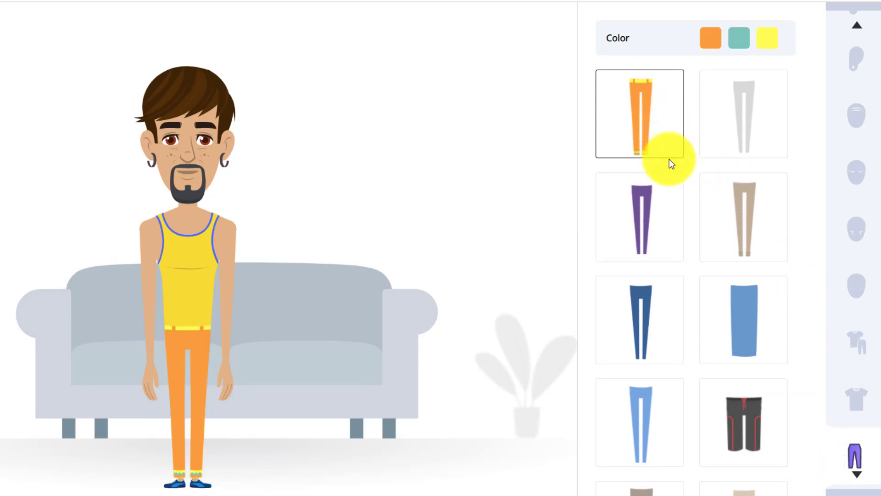
scroll(671, 167, "down", 3)
left_click(732, 173)
left_click(673, 187)
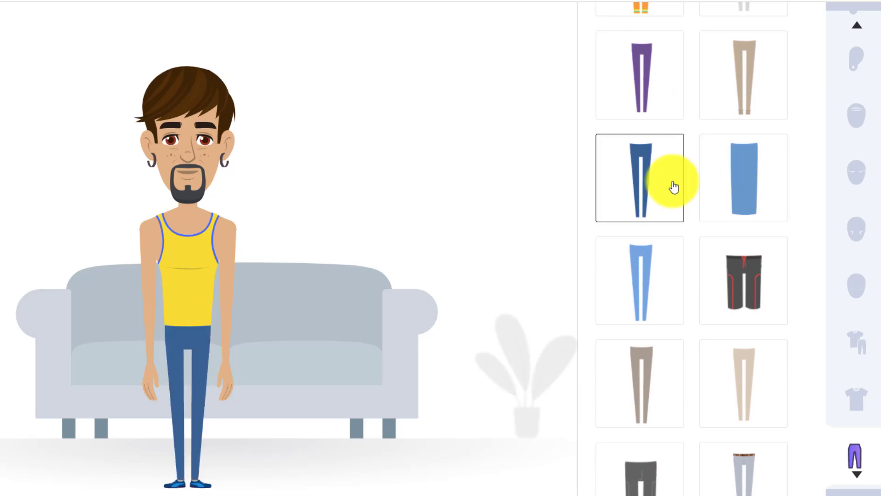
left_click(764, 180)
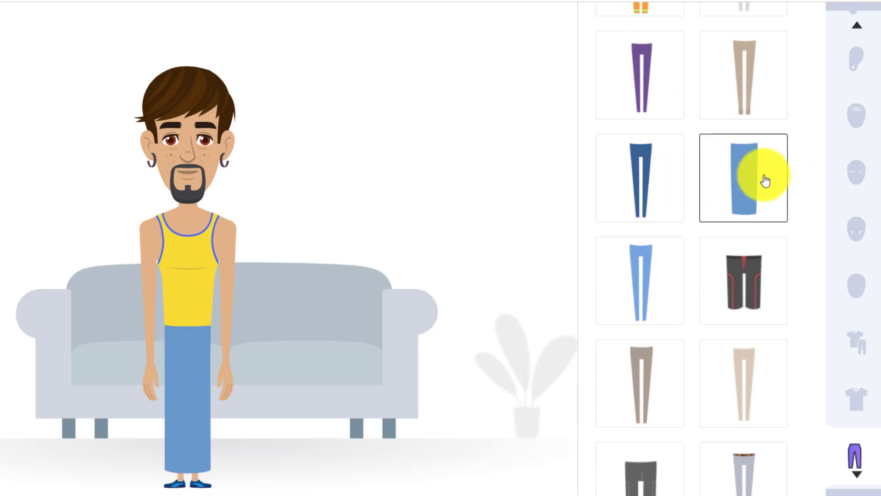
scroll(765, 181, "down", 5)
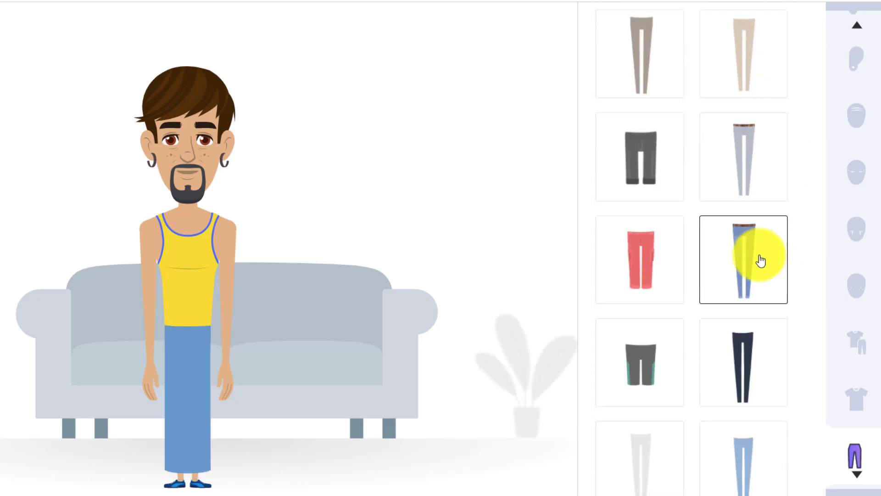
scroll(753, 271, "down", 10)
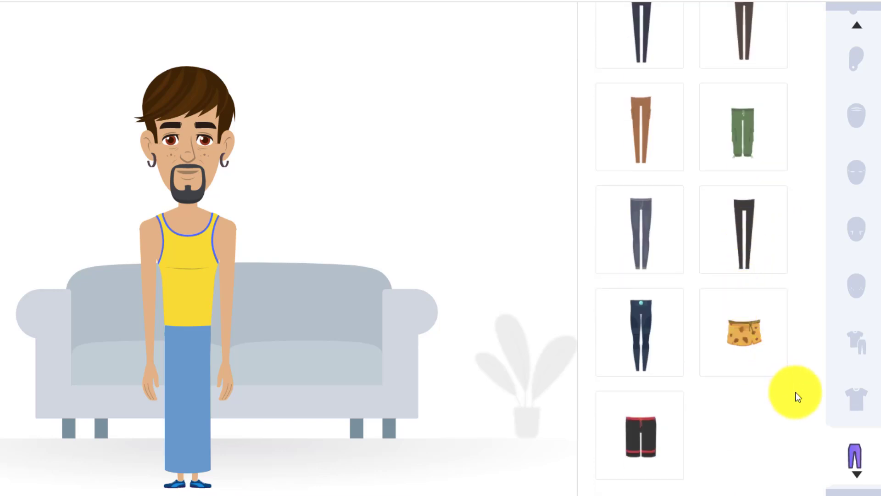
scroll(744, 193, "up", 15)
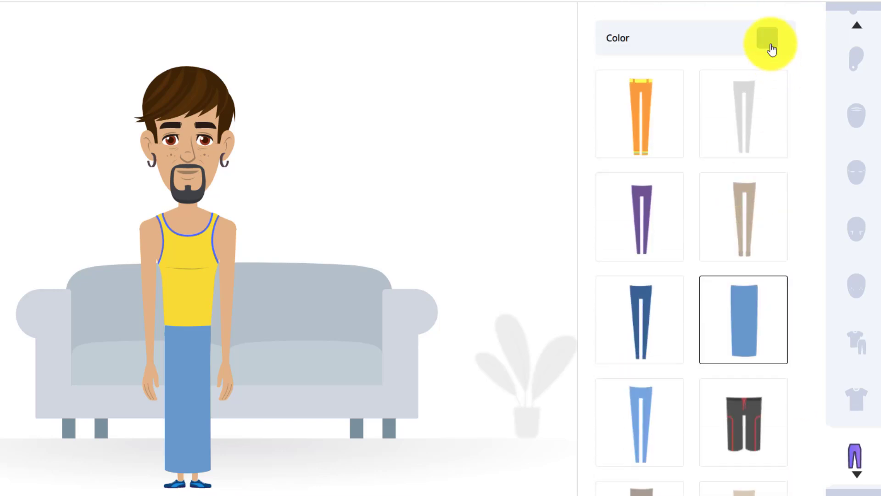
Step: Try dark blue, green and navy shades on the long skirt and settle on dark green
left_click(771, 48)
left_click(705, 164)
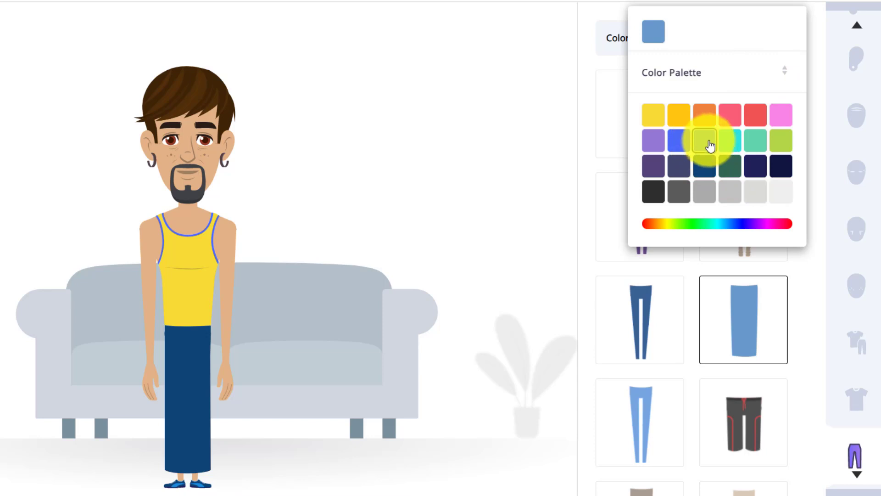
left_click(709, 146)
left_click(731, 170)
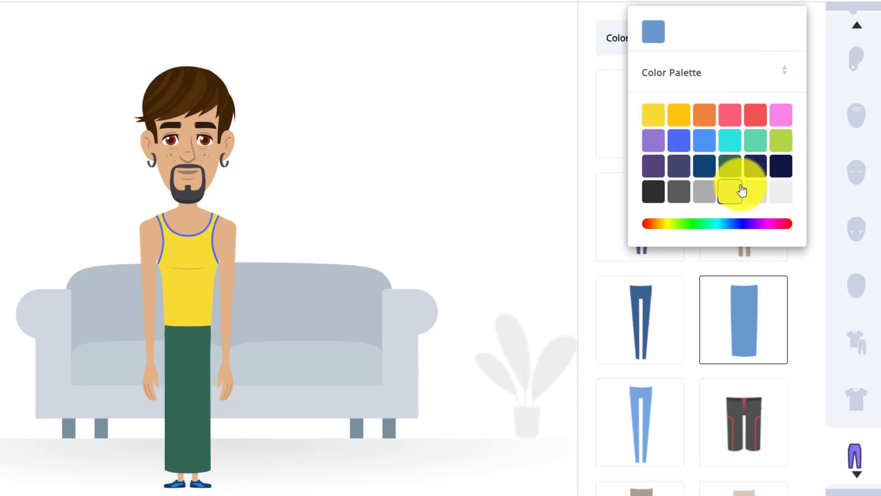
left_click(762, 169)
left_click(775, 167)
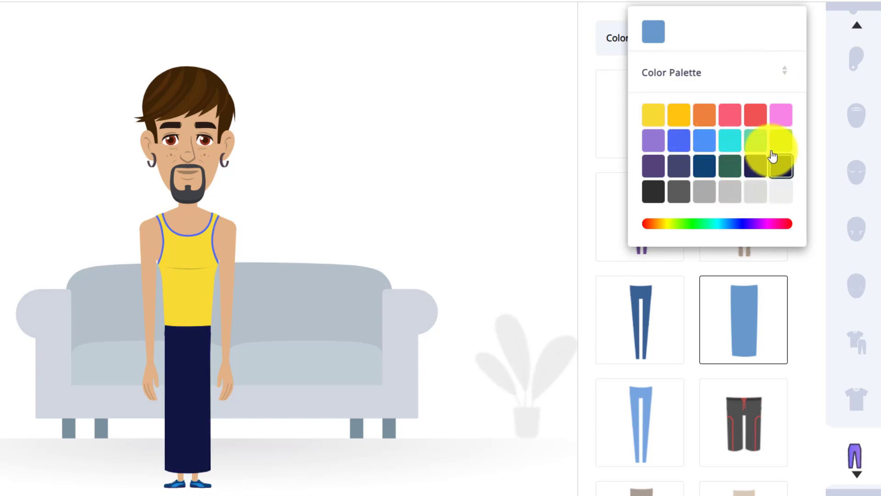
left_click(772, 150)
left_click(735, 172)
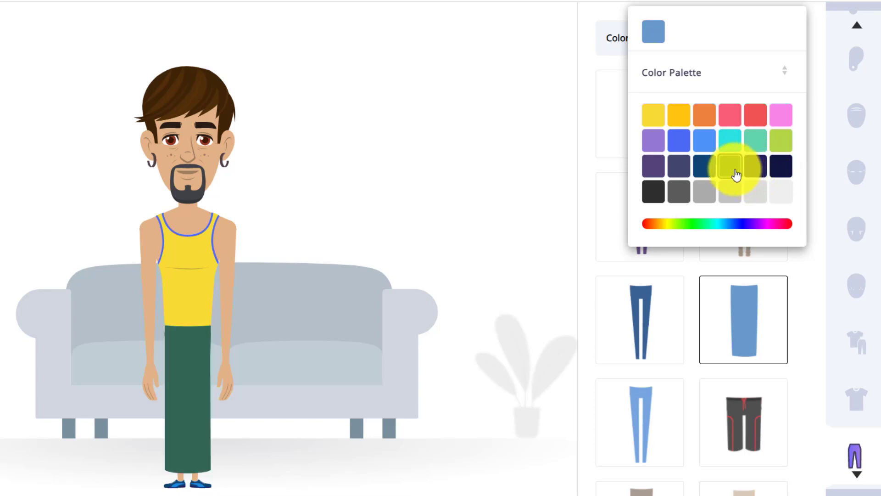
left_click(750, 85)
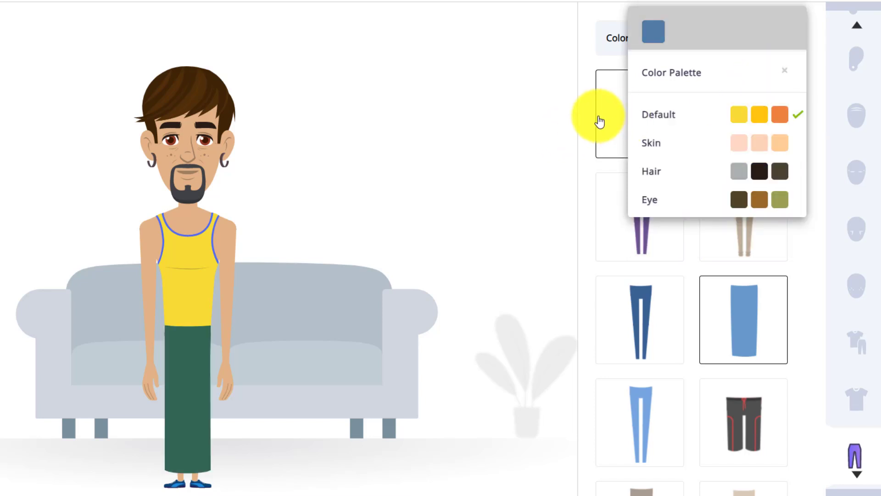
left_click(583, 128)
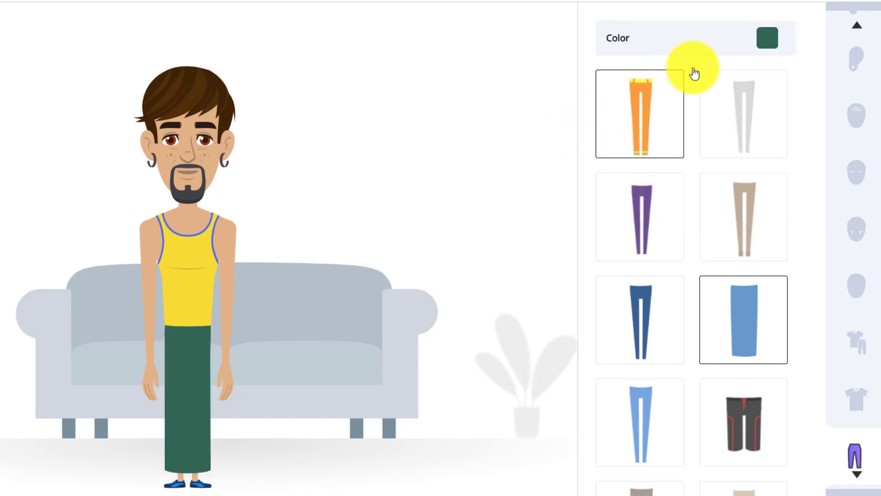
Step: Compare the skirt in navy once more and return it to dark green
left_click(760, 45)
left_click(754, 171)
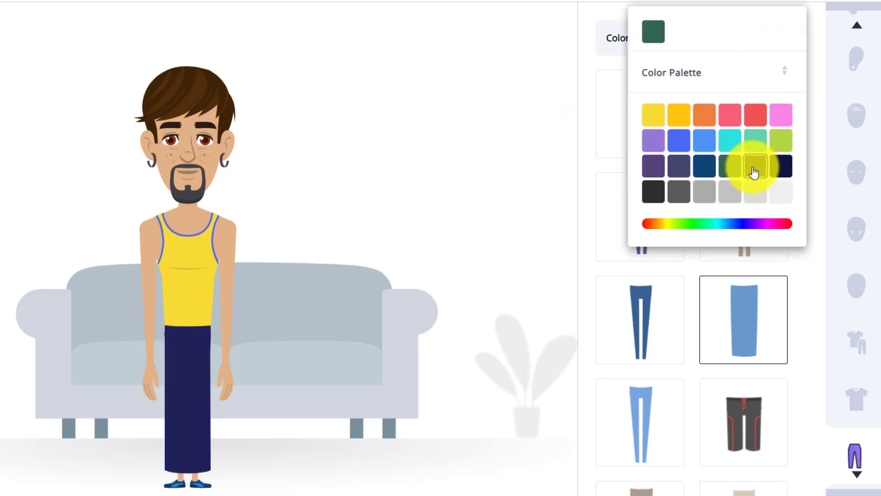
left_click(728, 171)
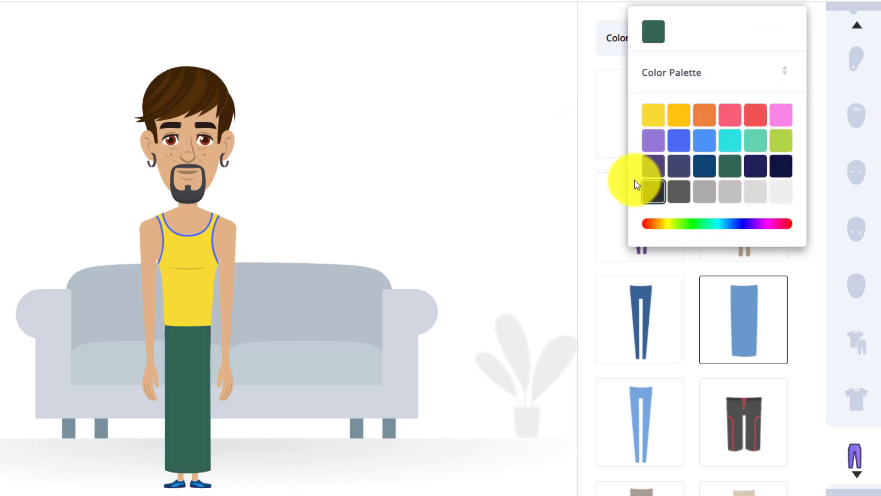
left_click(594, 129)
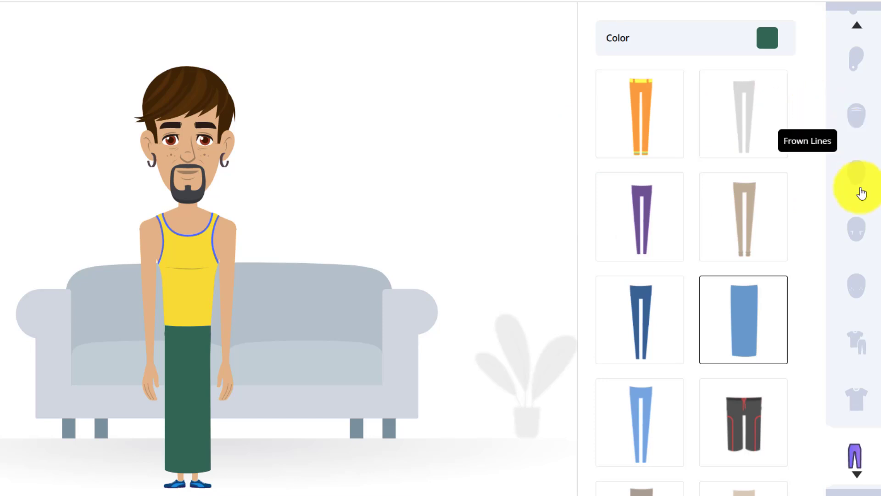
Step: Look through the footwear, try the brown boots, and settle on the brown sandals with orange straps
scroll(865, 469, "down", 3)
scroll(866, 471, "up", 1)
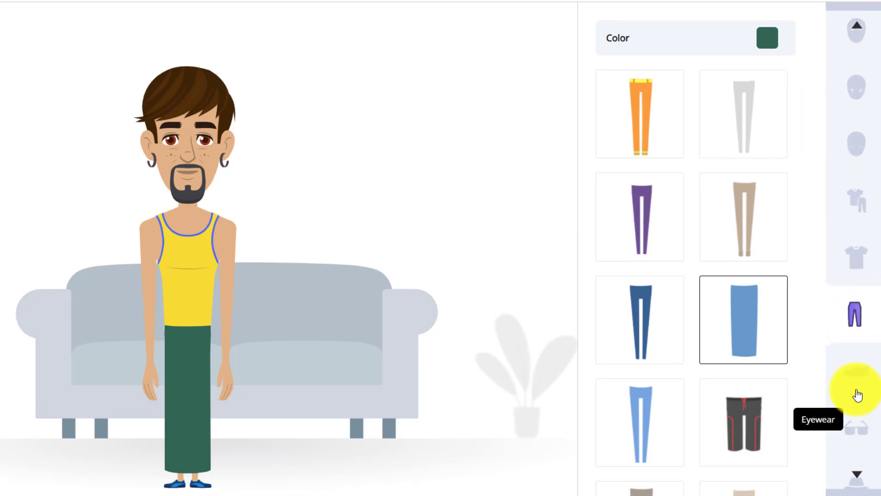
left_click(858, 379)
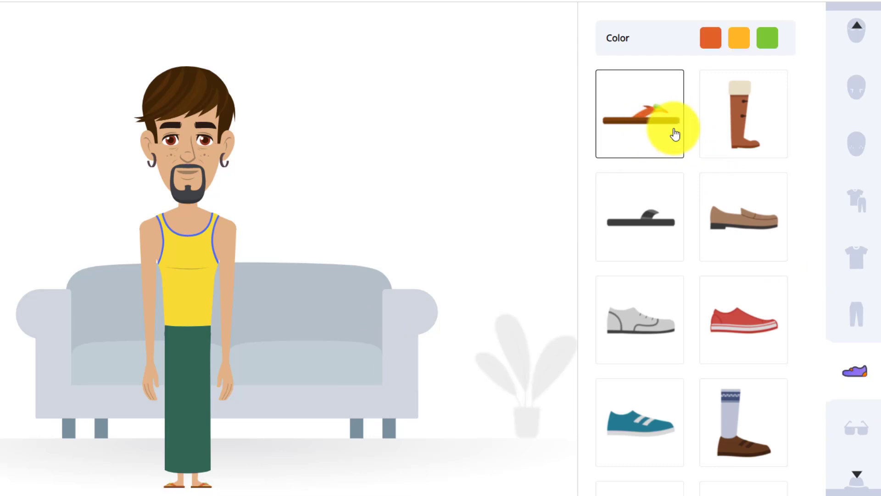
left_click(750, 134)
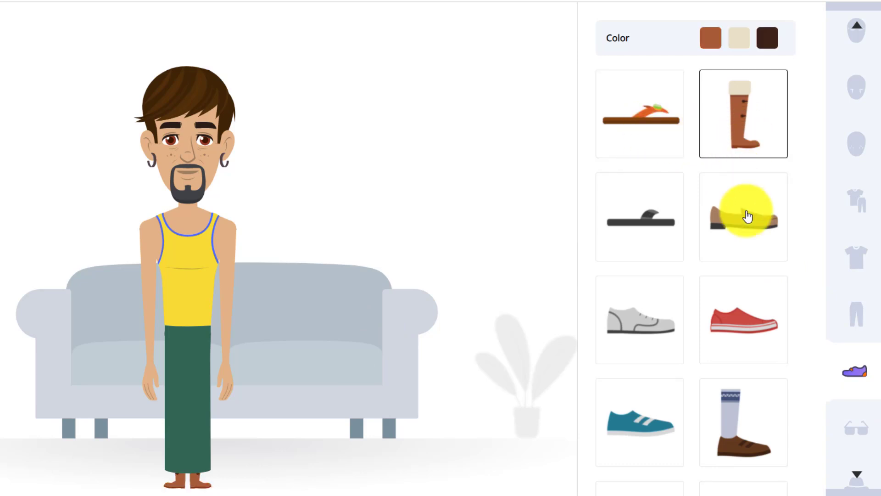
scroll(746, 257, "down", 12)
scroll(726, 392, "down", 2)
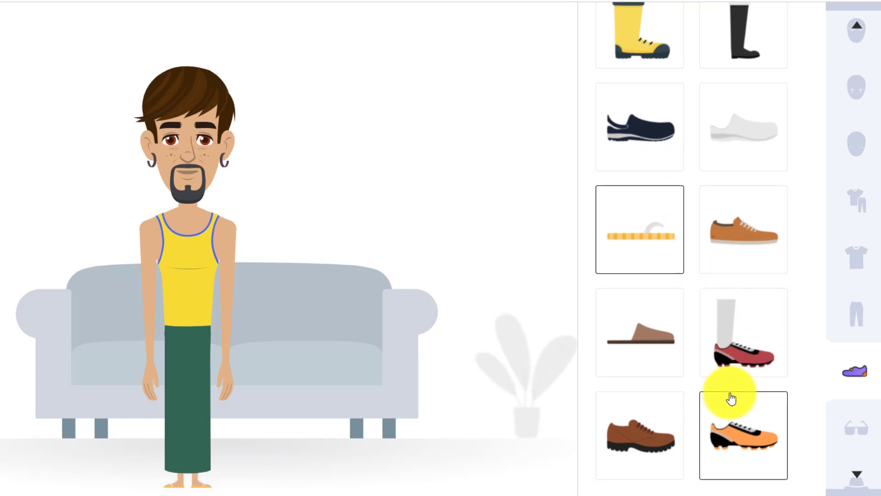
scroll(626, 265, "up", 15)
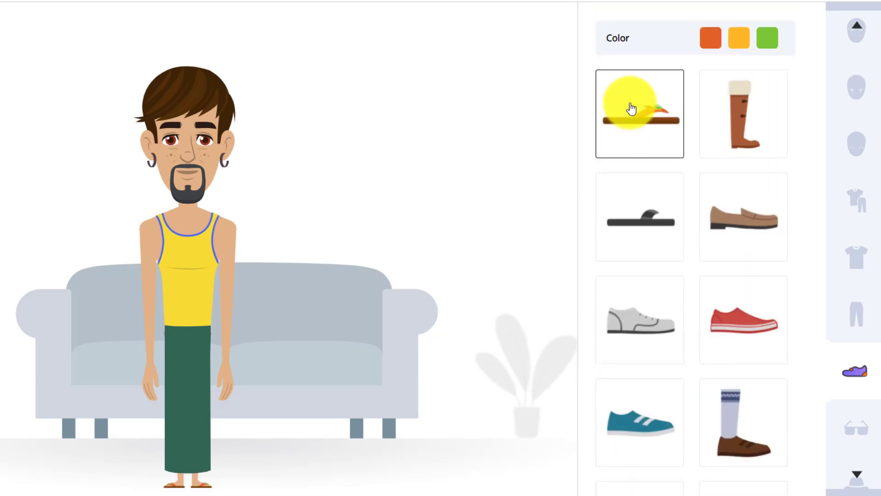
Step: Try the blue-framed glasses and the orange-tinted glasses on the character, and settle on no eyewear
scroll(688, 207, "down", 5)
left_click(859, 424)
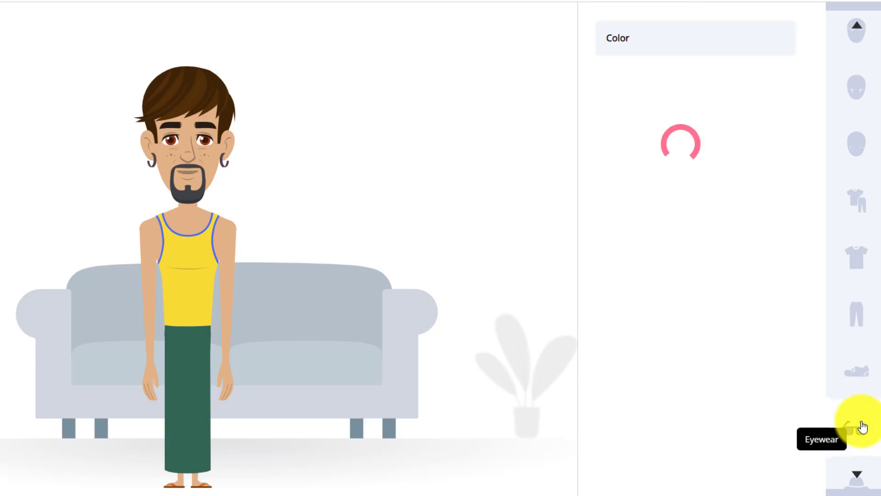
scroll(717, 138, "down", 3)
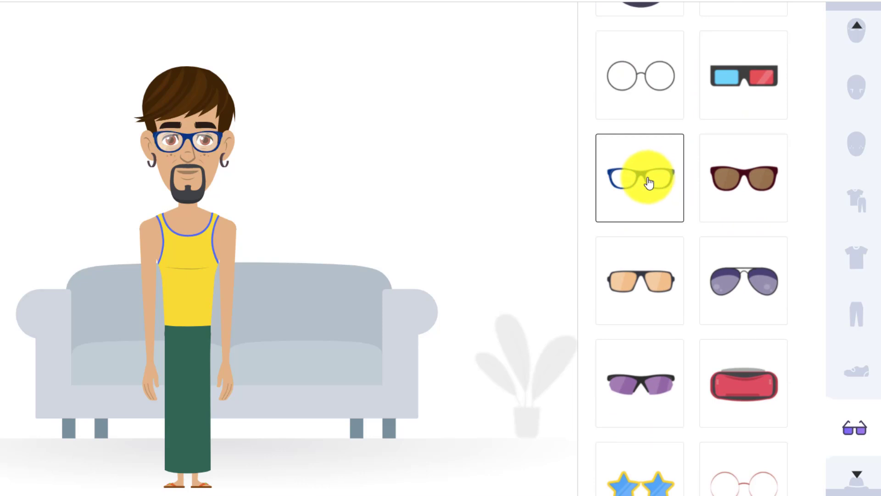
scroll(702, 206, "down", 6)
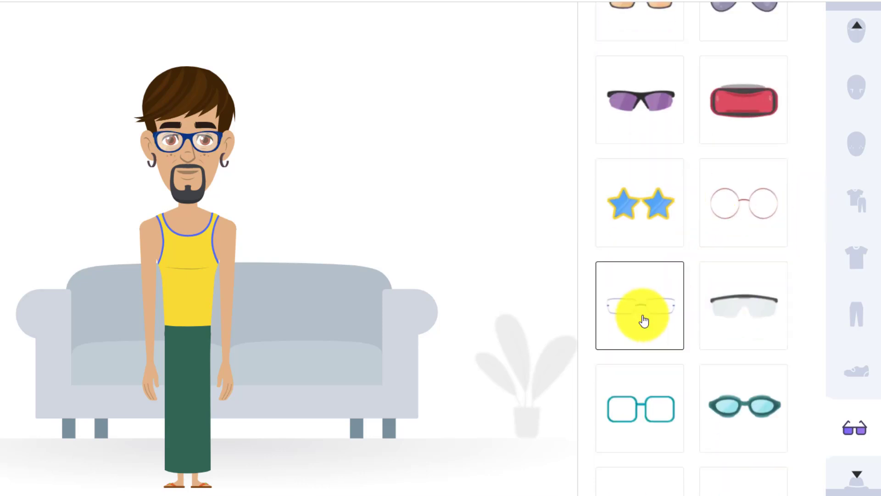
scroll(640, 317, "up", 2)
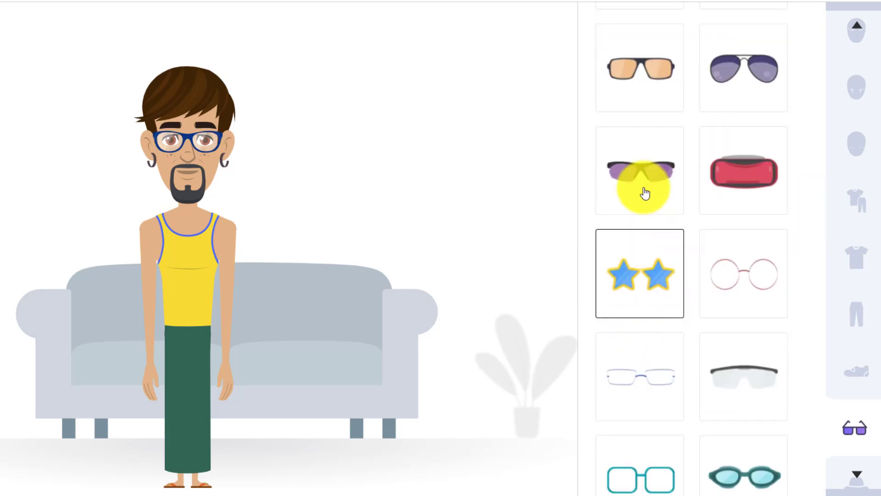
left_click(662, 97)
scroll(689, 161, "up", 5)
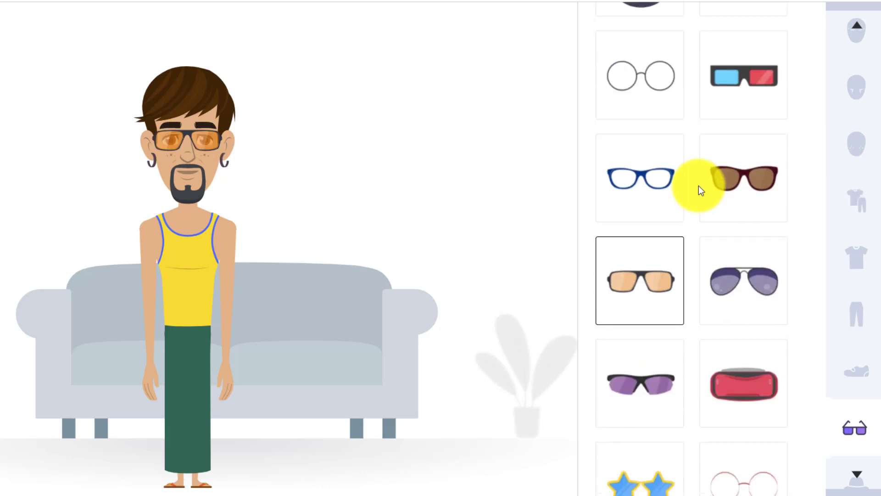
scroll(698, 186, "up", 3)
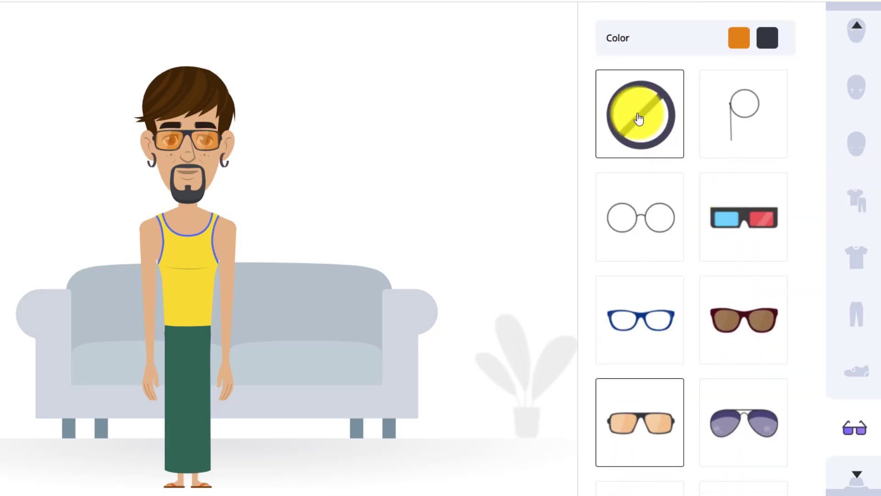
left_click(662, 136)
Step: Try the white headdress, red cap and brown cowboy hat on the character, look through the remaining hats, and settle on the maroon turban
scroll(864, 321, "down", 5)
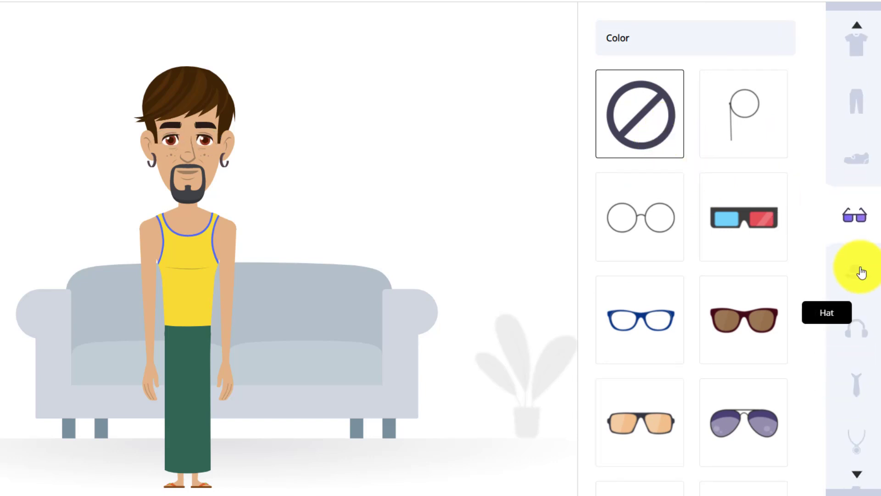
left_click(862, 273)
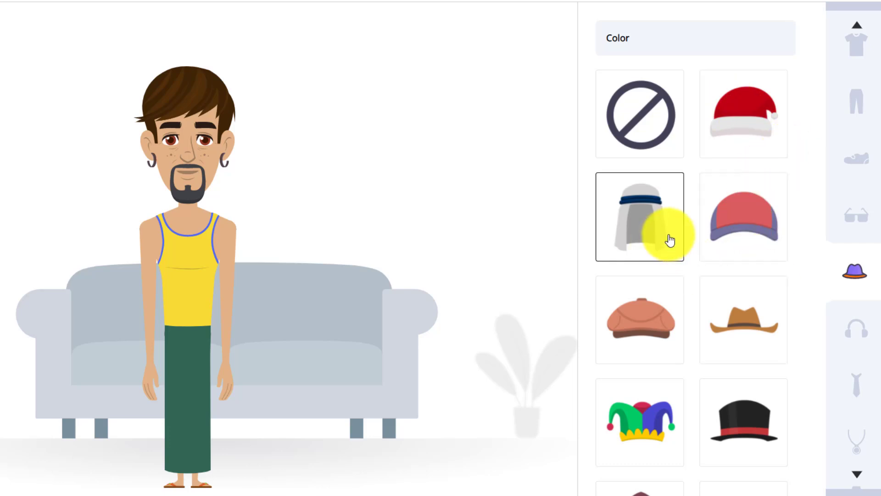
left_click(669, 239)
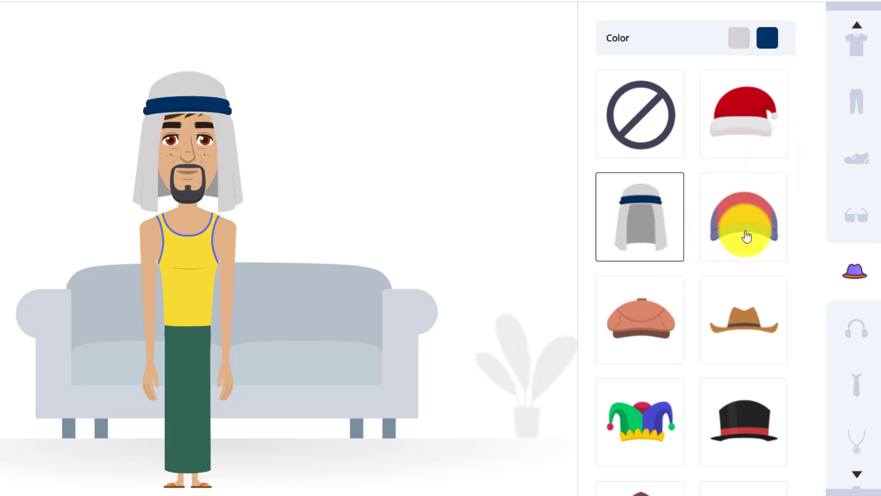
left_click(752, 235)
left_click(759, 317)
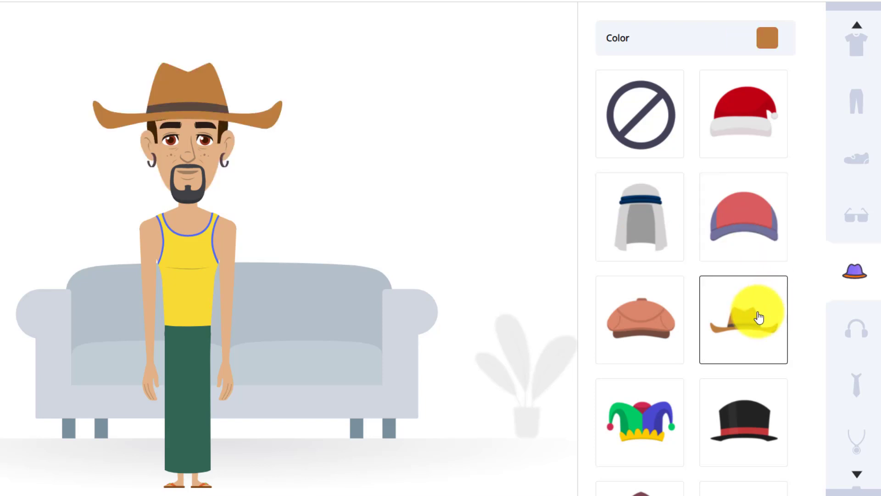
scroll(760, 317, "down", 8)
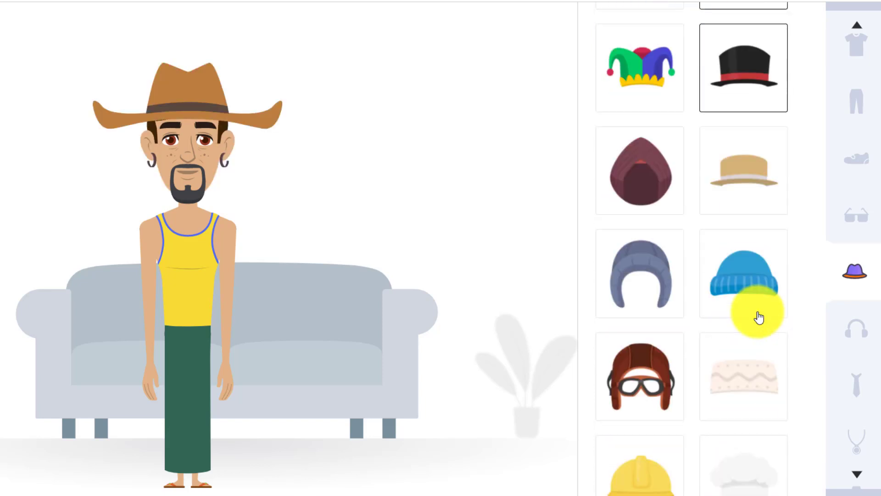
left_click(660, 202)
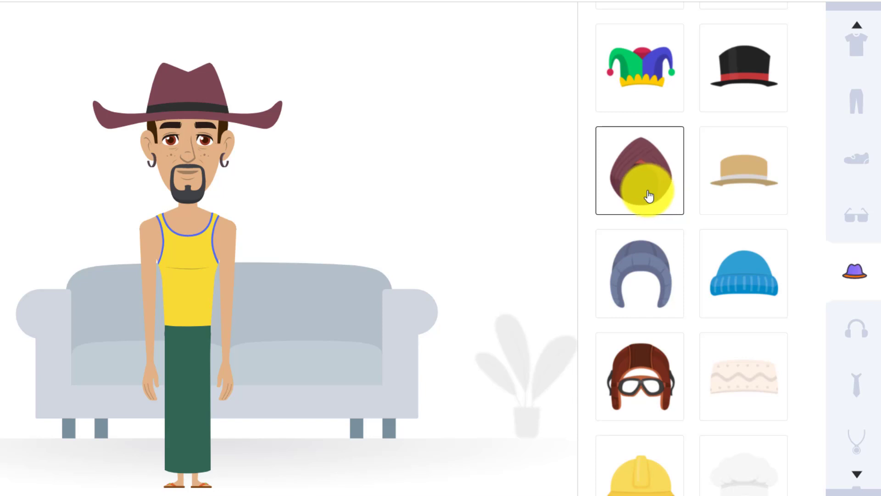
scroll(674, 225, "down", 6)
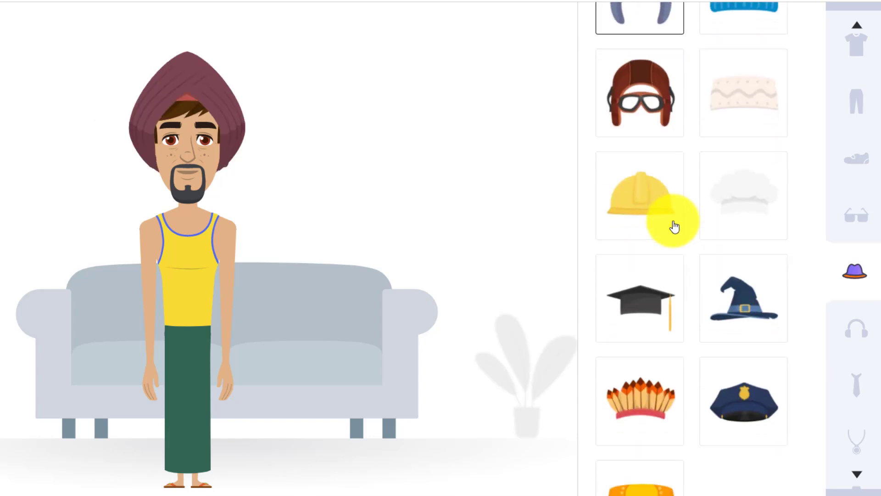
scroll(674, 225, "up", 1)
scroll(674, 226, "down", 3)
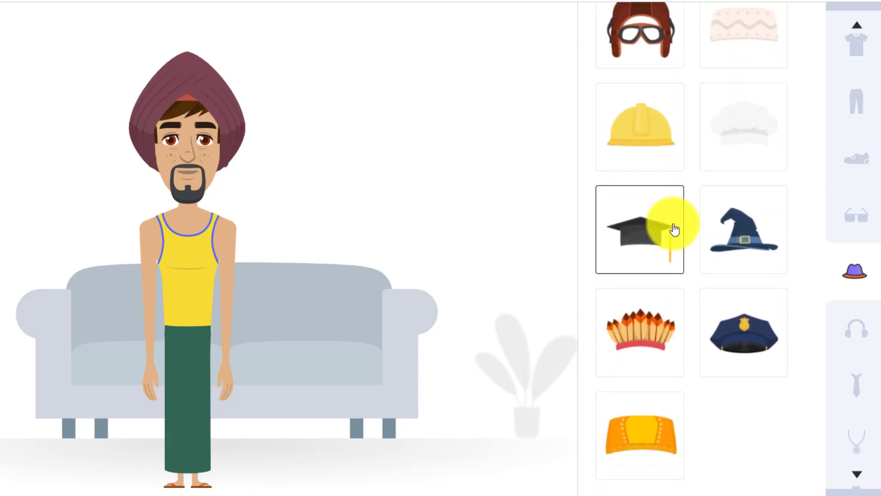
scroll(807, 388, "up", 7)
scroll(852, 366, "down", 2)
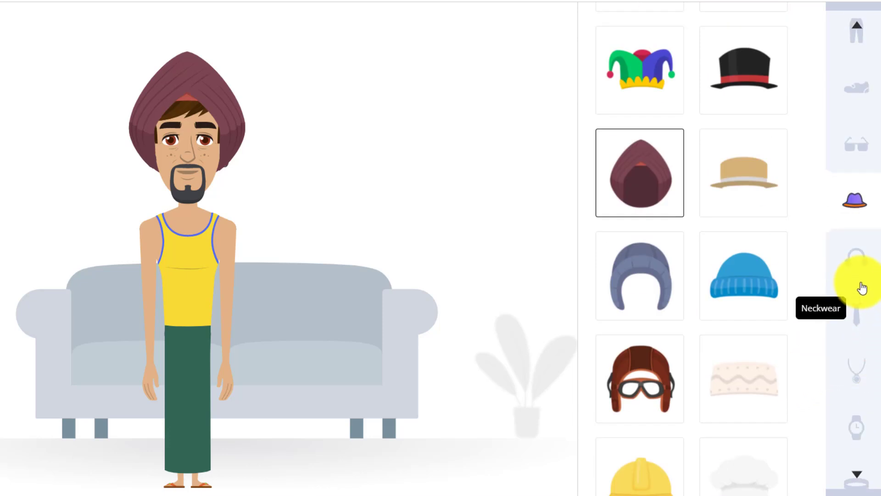
Step: Try the red headphones on the character and settle on no headphones
left_click(862, 266)
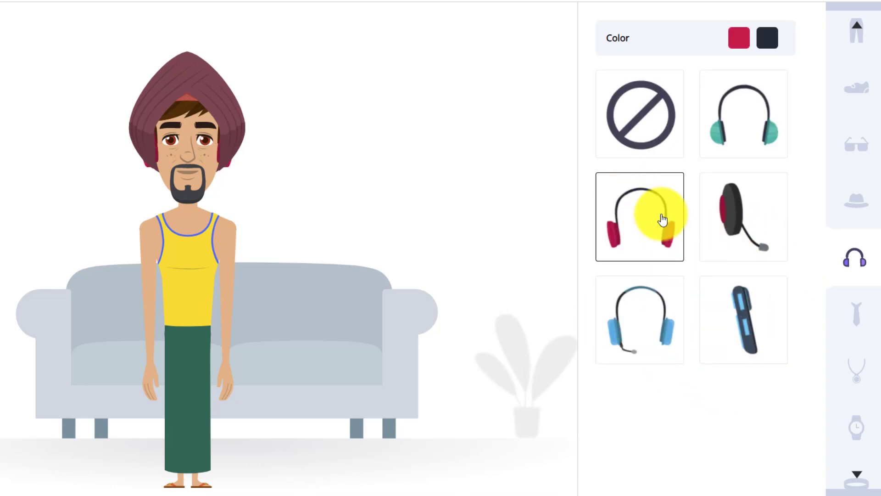
left_click(661, 115)
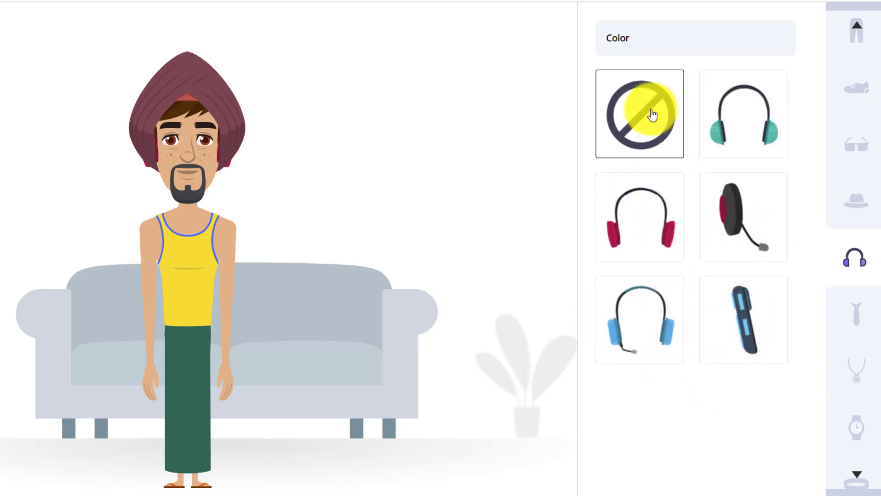
Step: Try several scarves, the green bandana and the red neckerchief as neckwear, and settle on the plain black scarf
left_click(866, 314)
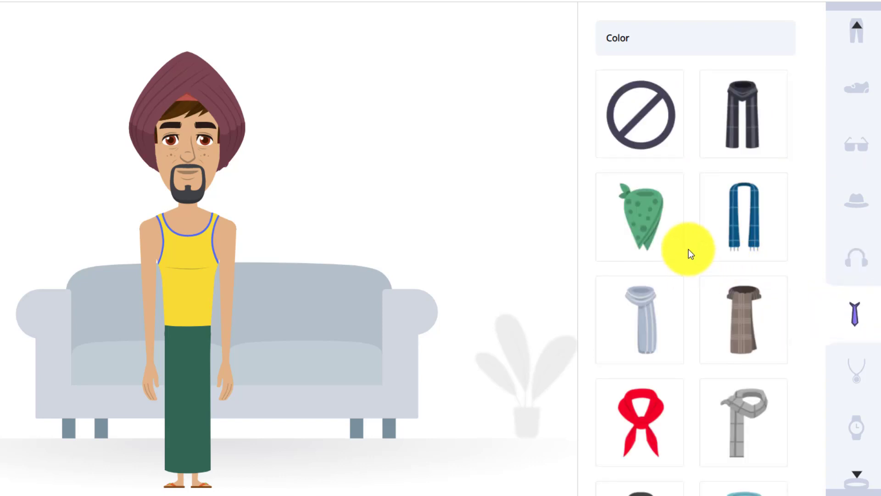
left_click(758, 117)
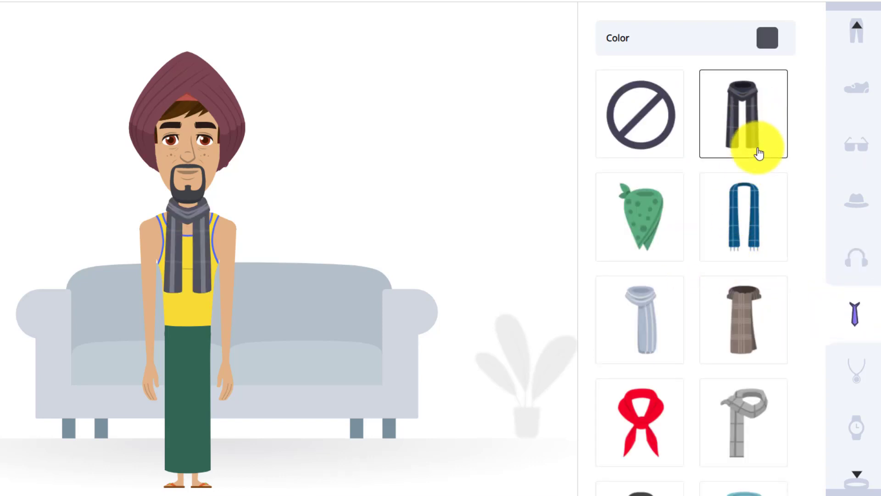
left_click(749, 231)
left_click(640, 233)
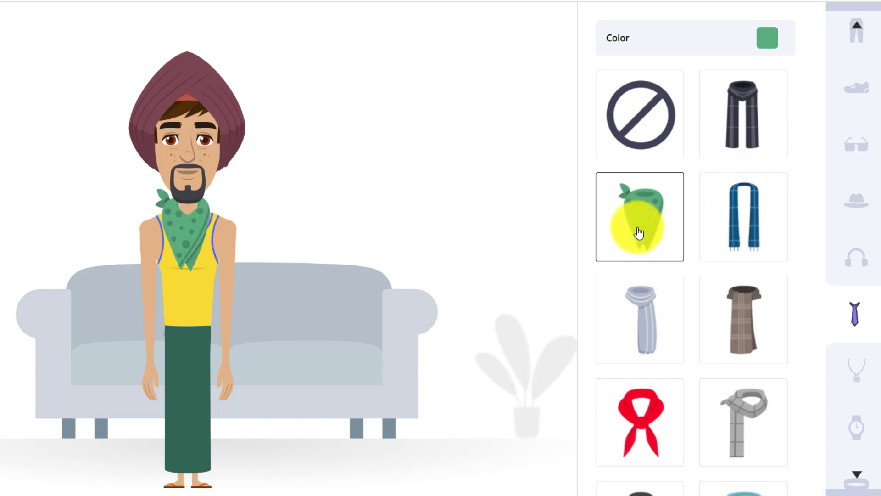
left_click(643, 337)
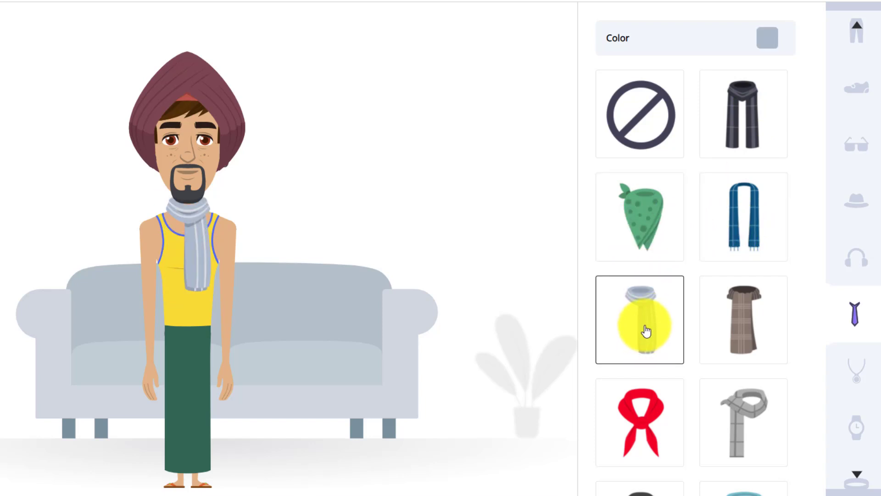
scroll(666, 327, "down", 4)
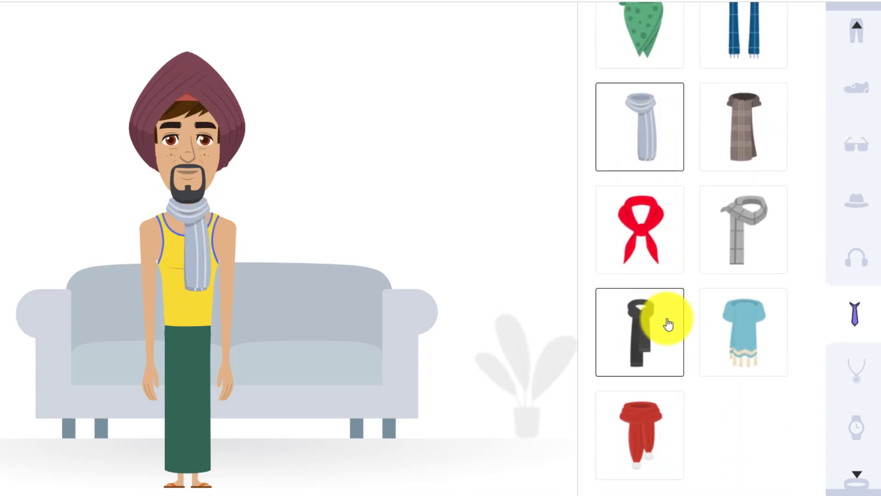
left_click(663, 250)
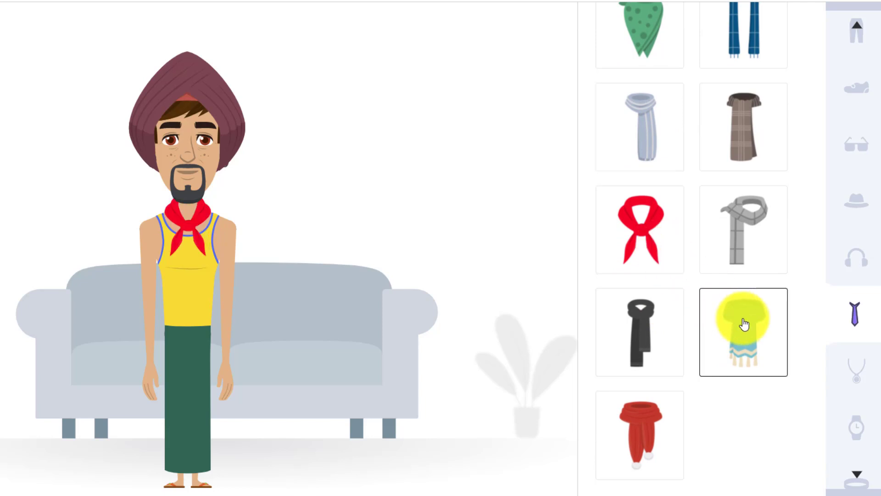
left_click(748, 336)
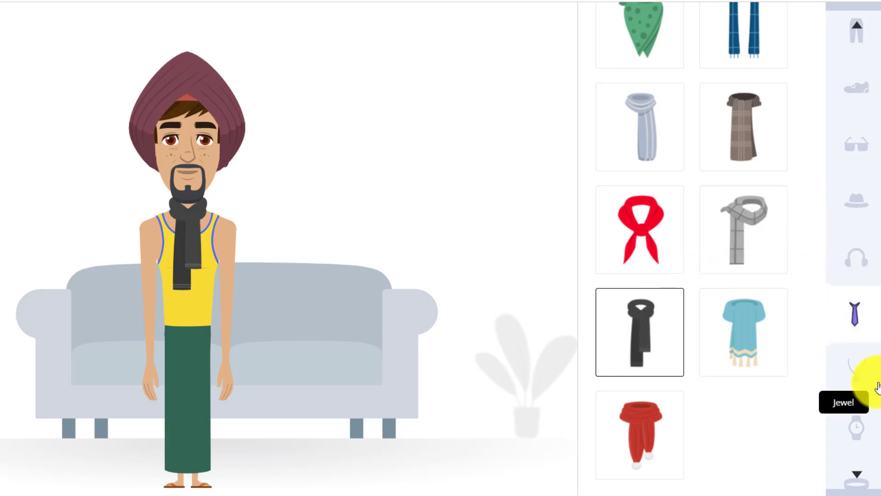
Step: Look through the necklaces without adding one, try the teal watch, and settle on the dark round watch for the wrist
left_click(850, 377)
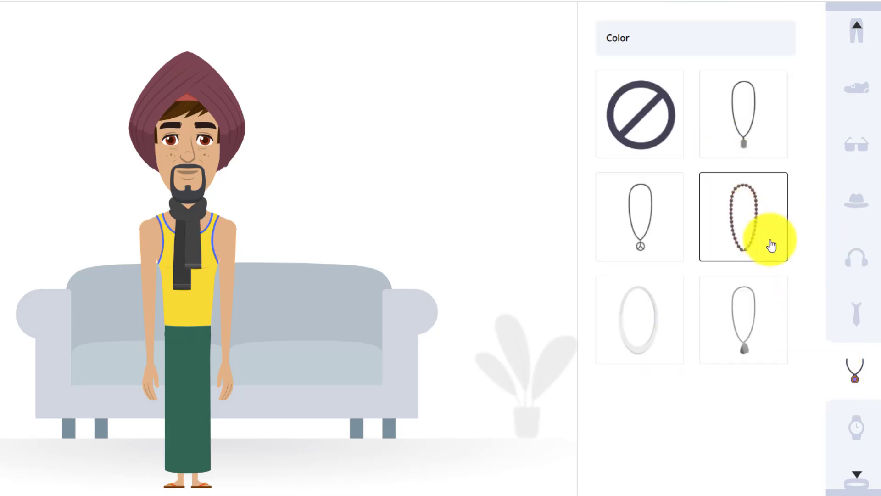
left_click(857, 433)
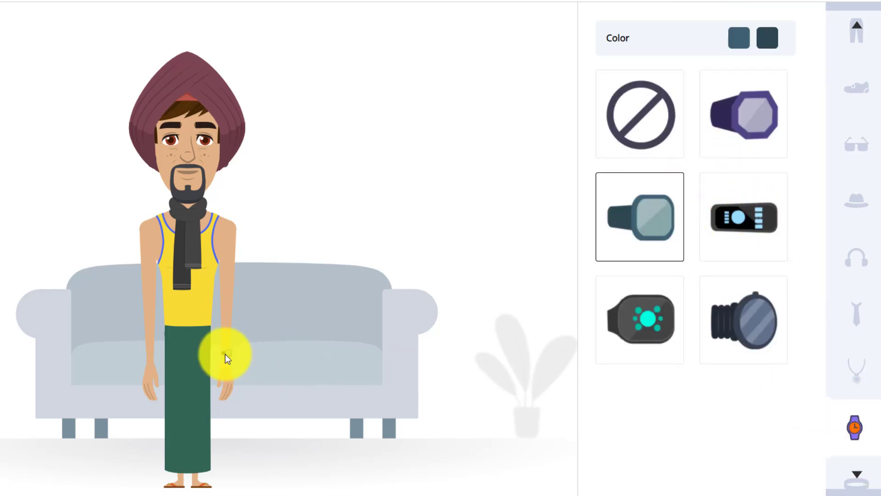
left_click(760, 326)
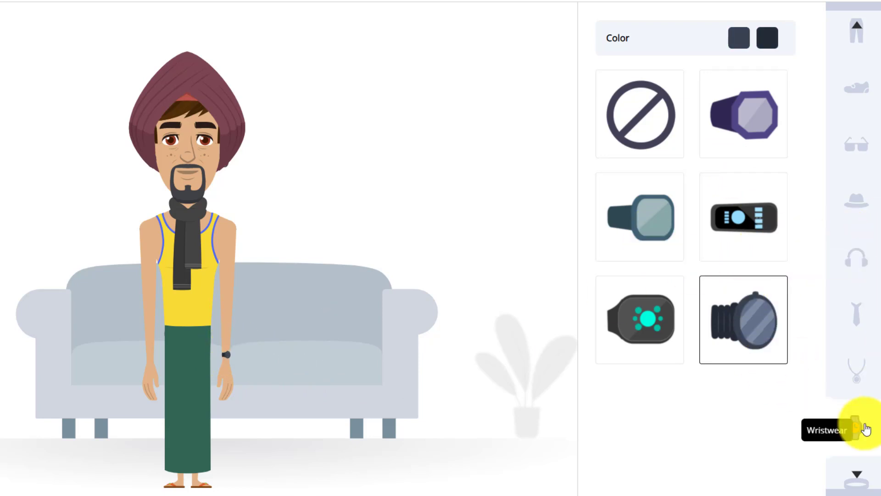
Step: Look through the hand bands and put the brown beaded bracelet on the character
scroll(863, 436, "down", 1)
scroll(864, 445, "down", 1)
left_click(850, 359)
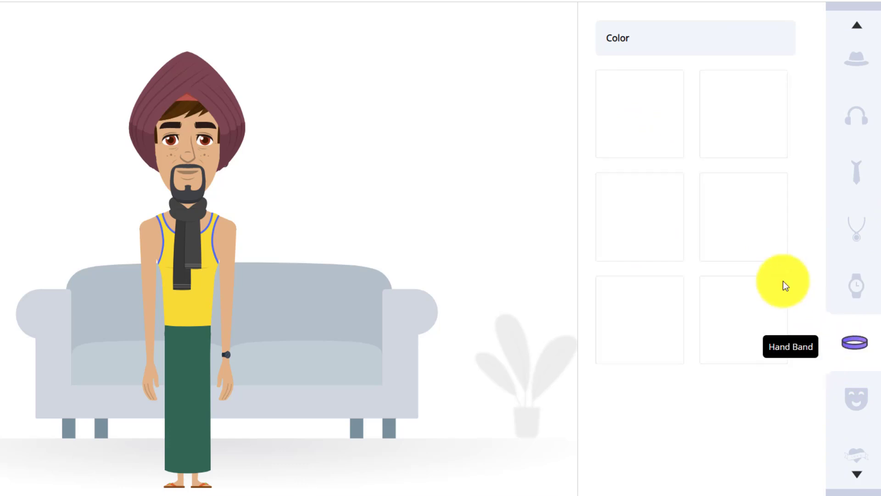
left_click(733, 315)
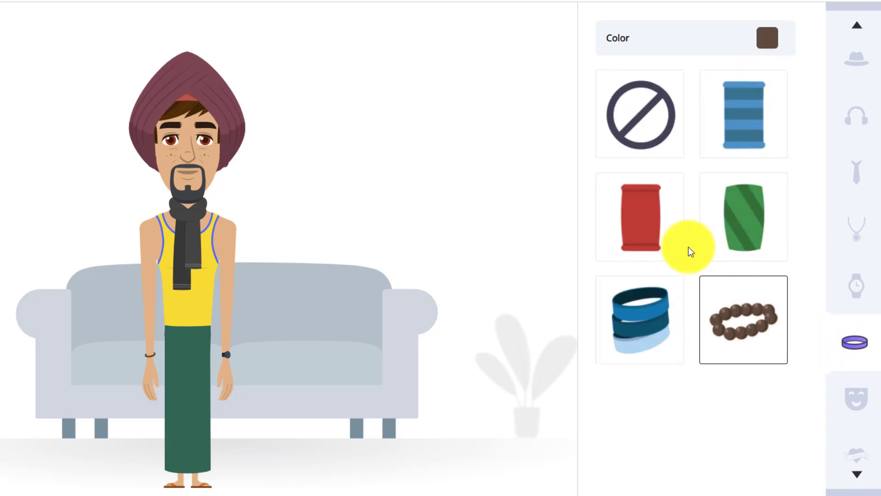
left_click(617, 309)
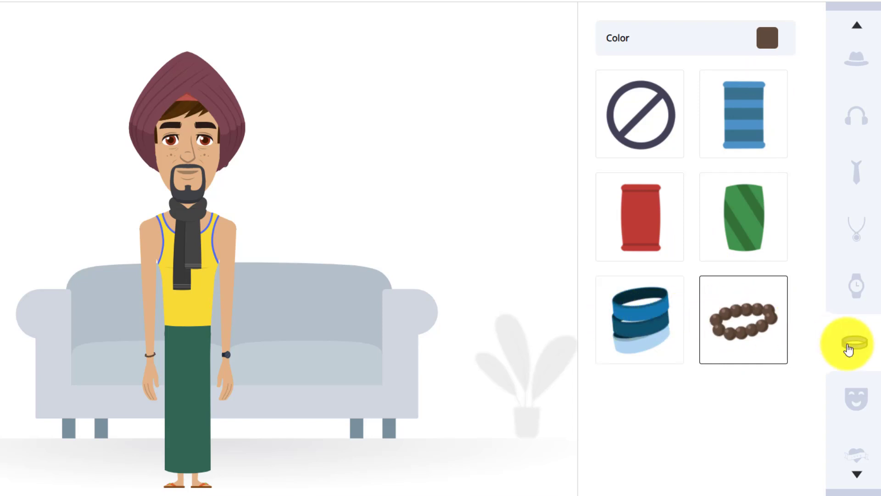
Step: Try the grey respirator mask on the character and settle on the green face mask
left_click(852, 399)
left_click(777, 192)
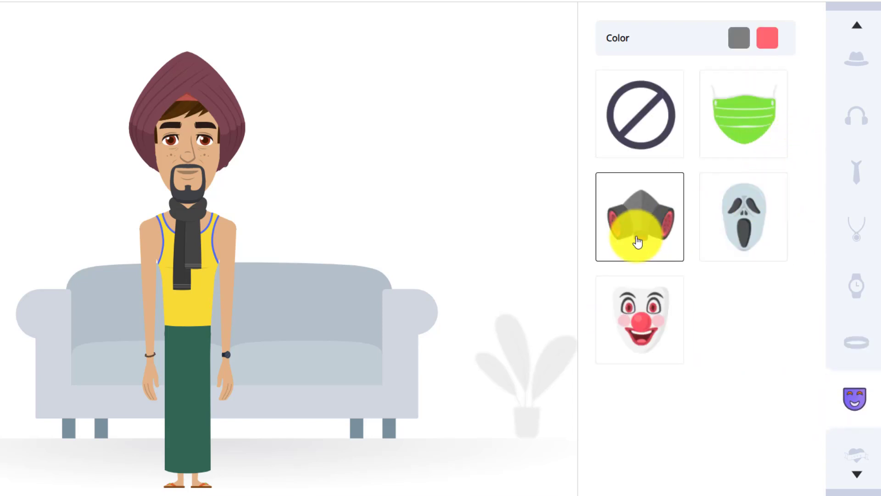
left_click(634, 222)
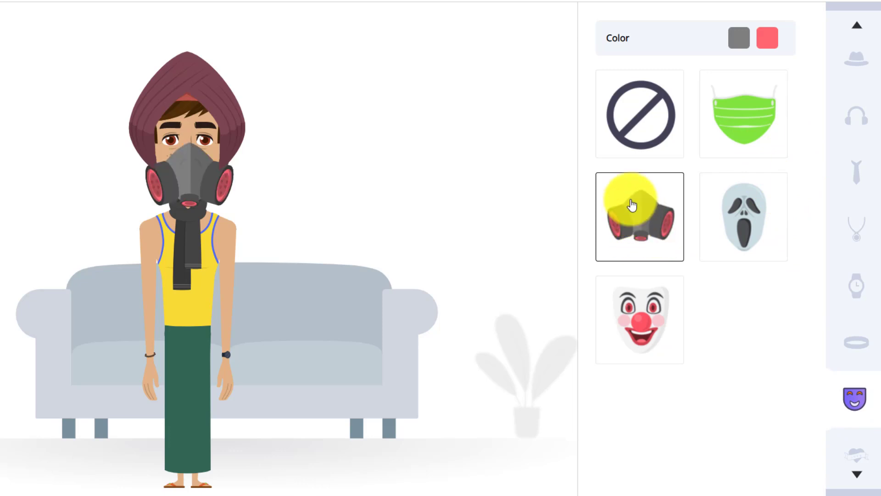
left_click(759, 142)
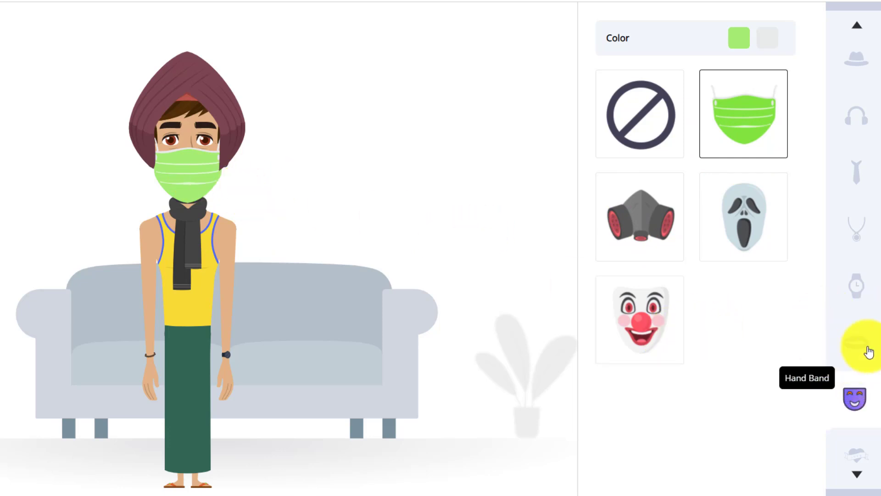
Step: Try the crossed tribal tattoo on the upper arm and settle on the curled swirl tattoo on both arms
left_click(858, 459)
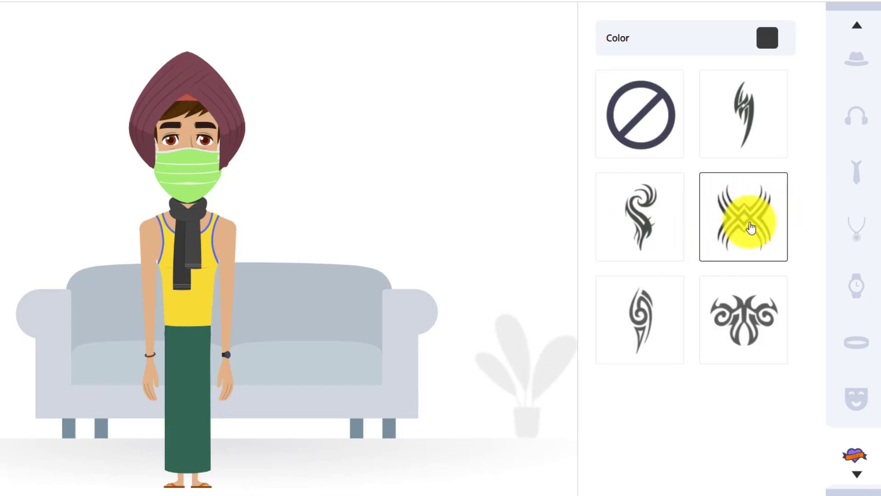
left_click(754, 231)
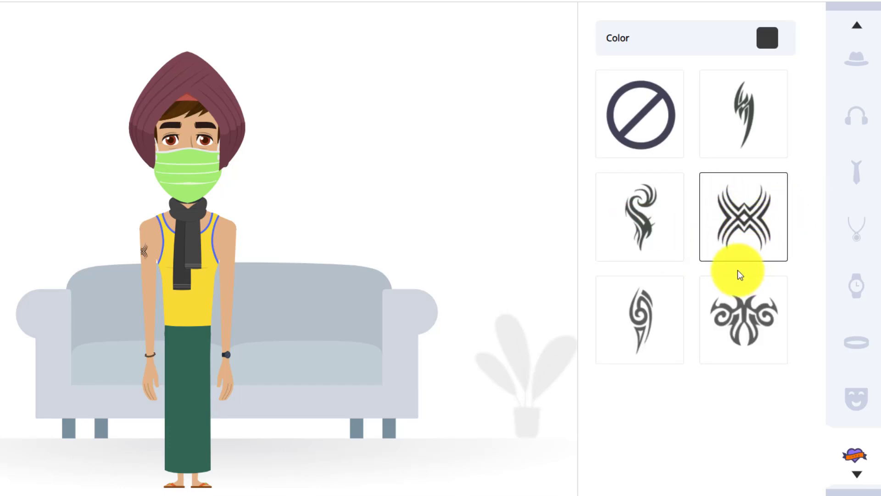
left_click(656, 240)
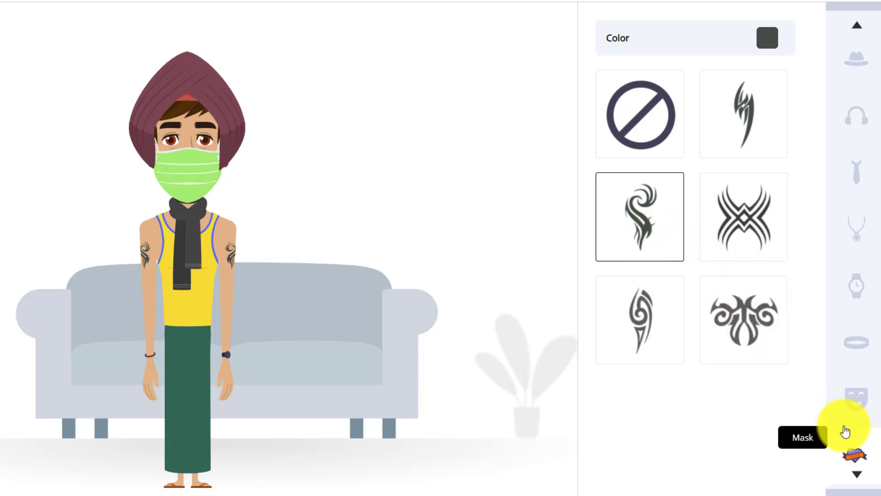
left_click(863, 477)
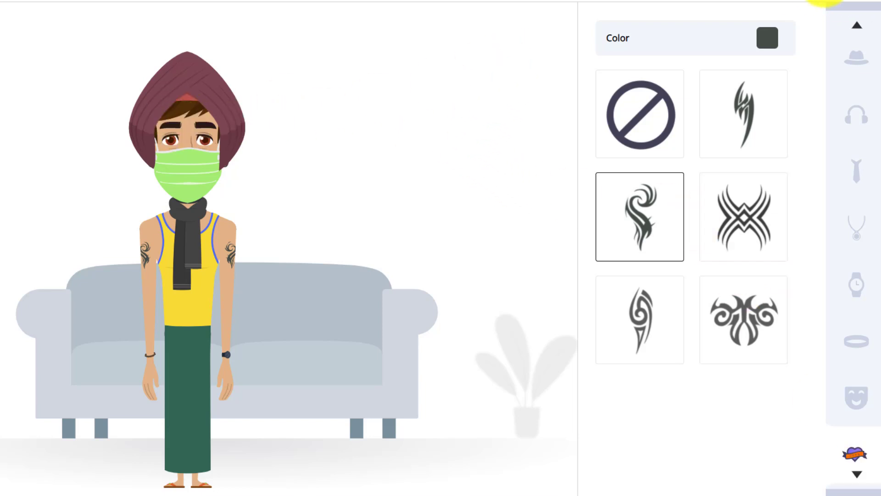
Step: Save the finished character and go to the dashboard
left_click(823, 0)
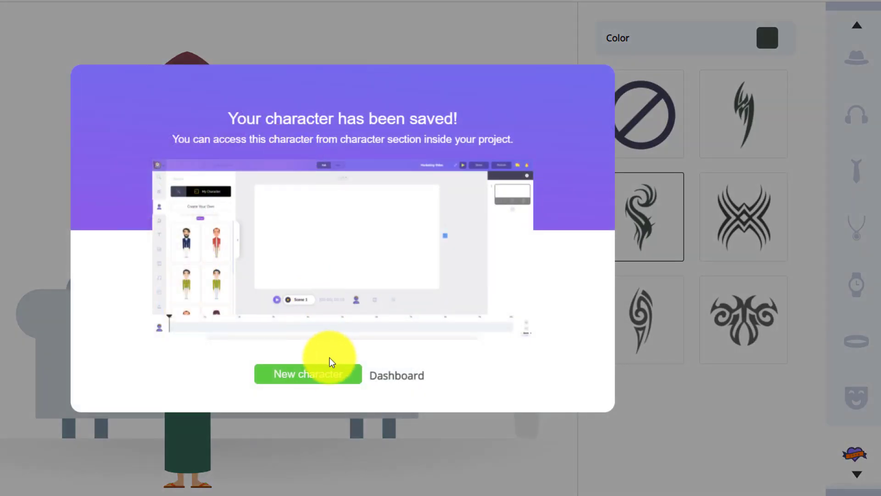
left_click(324, 374)
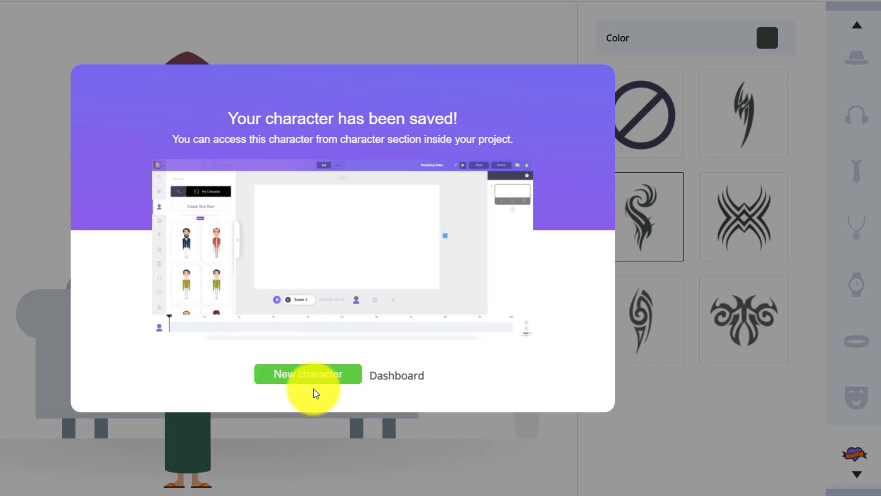
left_click(309, 380)
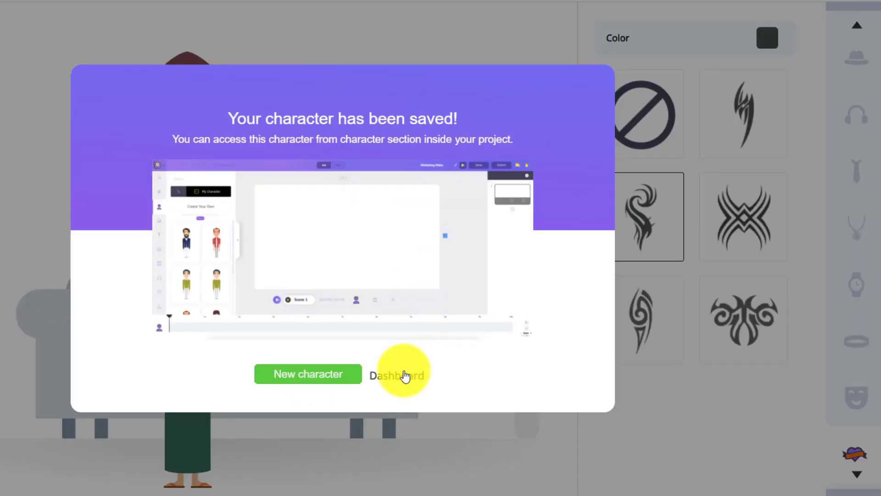
left_click(404, 373)
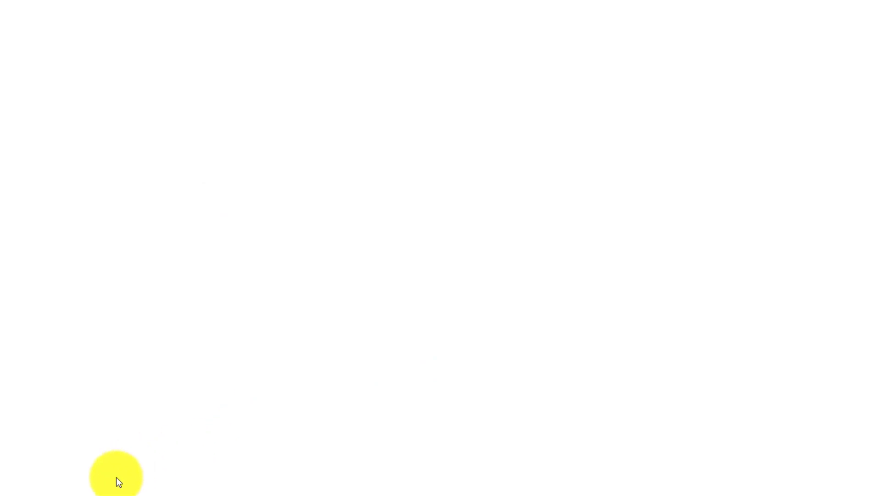
Step: Select the custom turbaned character in the scene to work with its actions
left_click(834, 491)
left_click(831, 452)
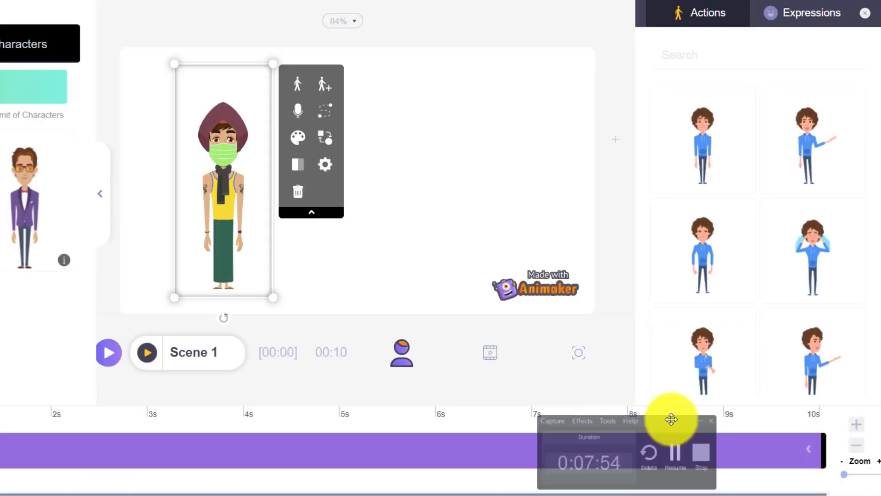
left_click(370, 228)
left_click(229, 139)
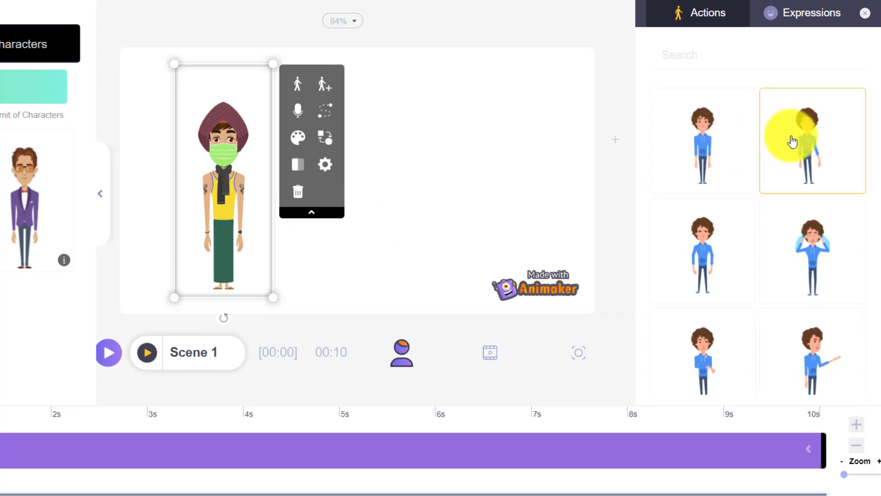
Step: Try the open-hand gesture, front-facing standing pose and side-turned open-hand gesture on the character
left_click(793, 142)
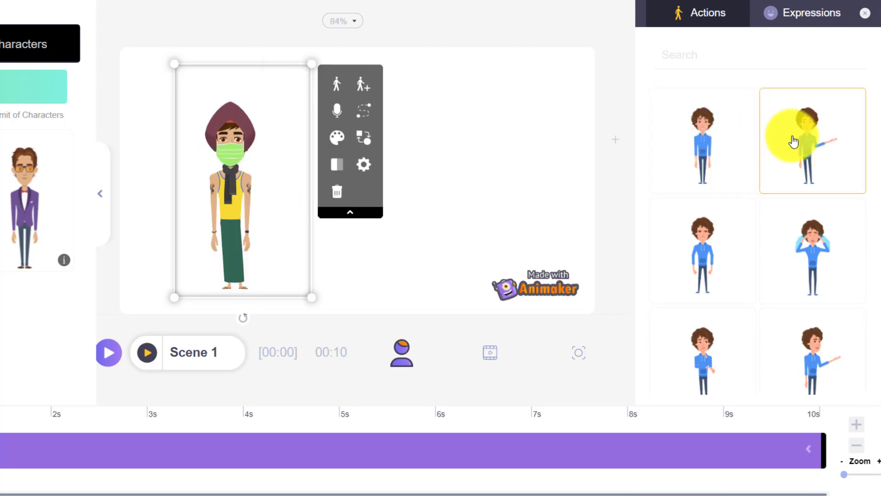
left_click(702, 259)
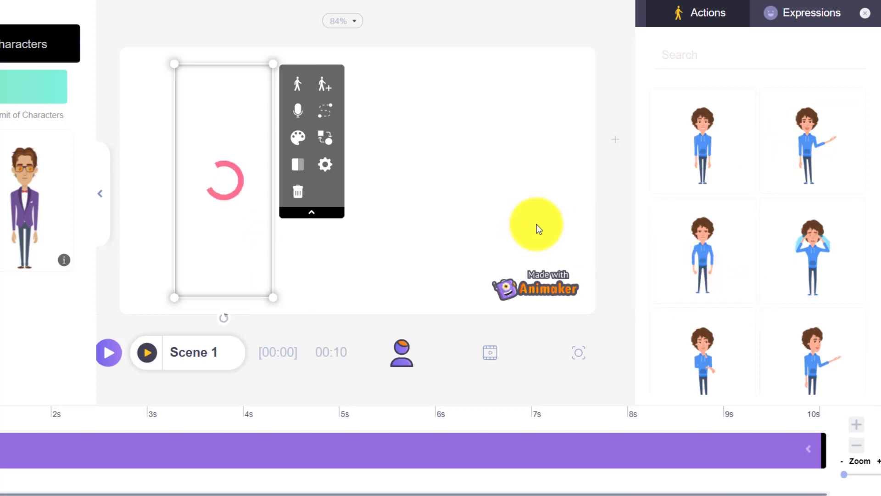
left_click(810, 354)
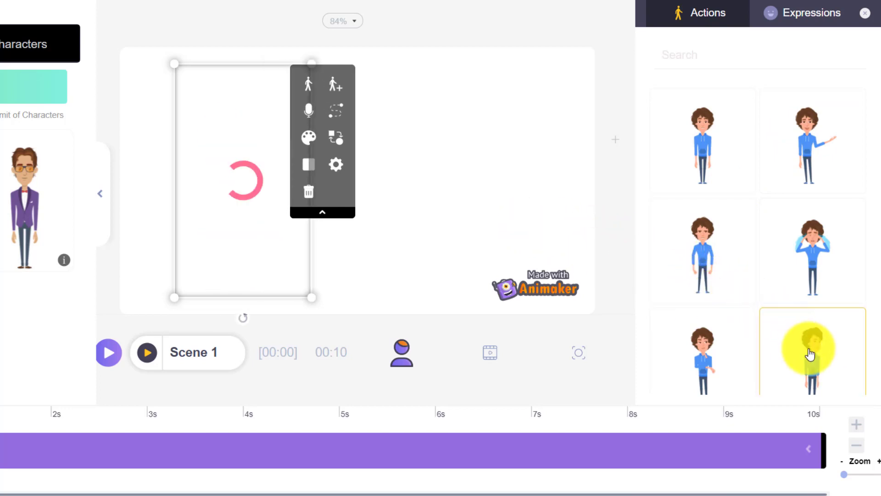
left_click(794, 209)
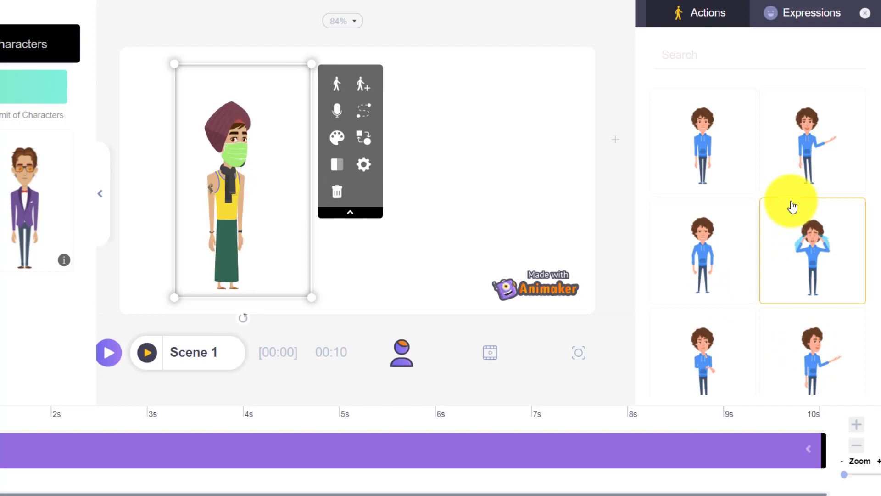
Step: Try the side-facing seated pose, the pointer-stick presenting action and the hand-waving action on the character
scroll(757, 281, "down", 5)
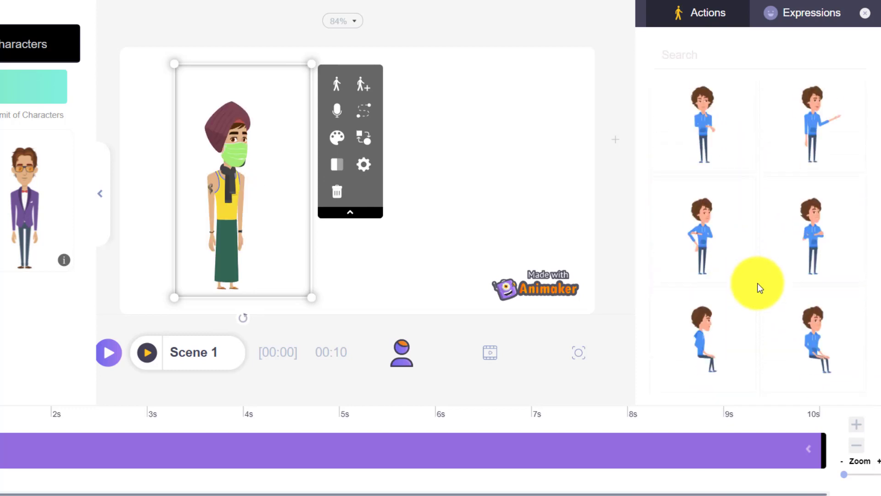
scroll(758, 287, "down", 4)
left_click(707, 155)
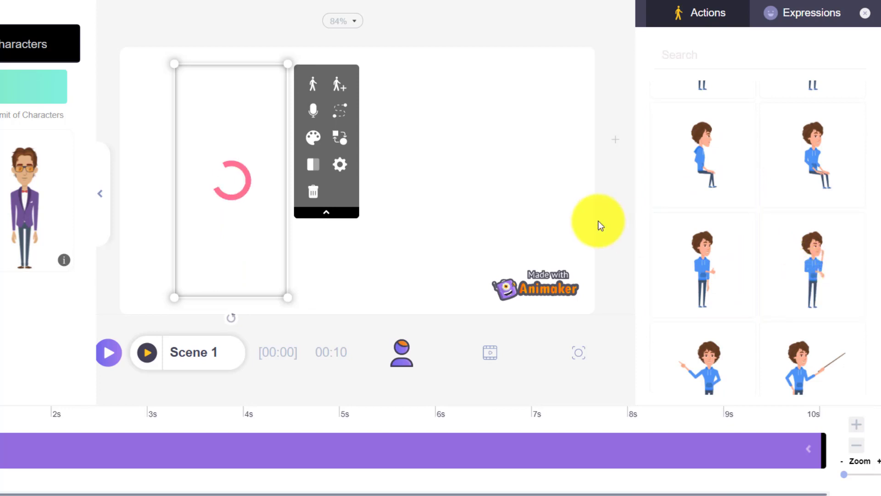
left_click(819, 363)
scroll(740, 300, "down", 8)
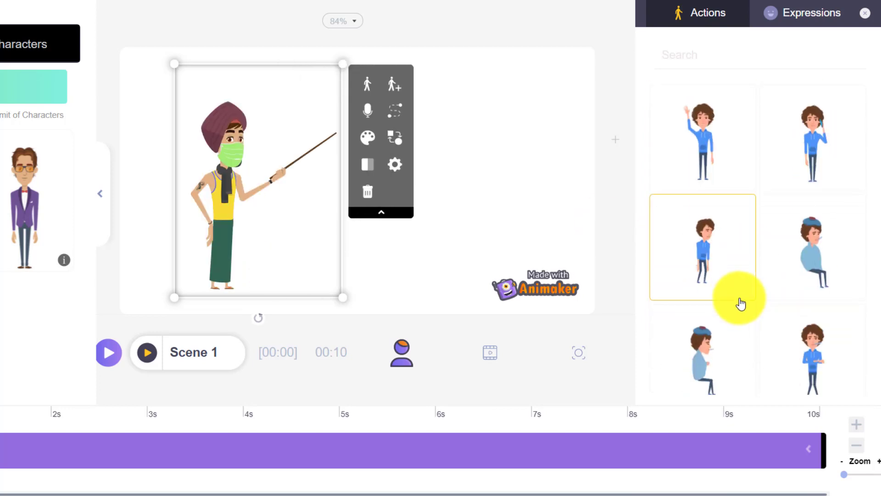
scroll(740, 300, "up", 2)
left_click(713, 263)
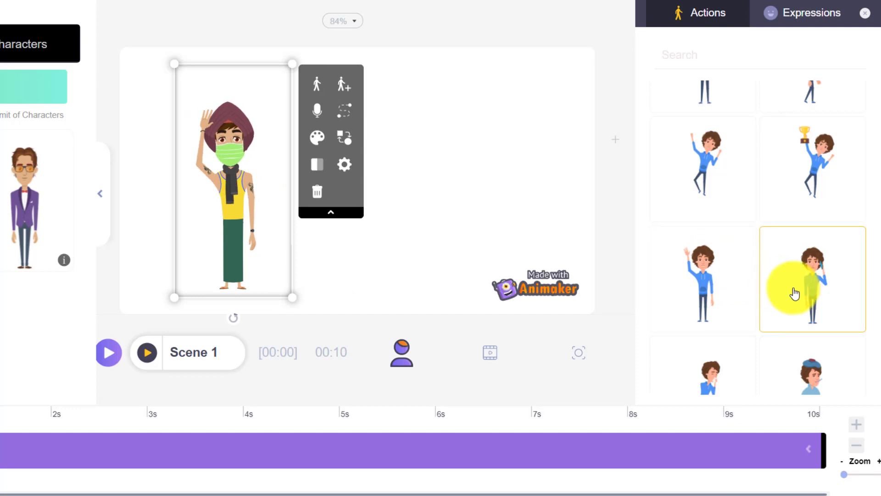
Step: Look through more of the character actions and try the stethoscope examination action
scroll(795, 295, "down", 5)
scroll(798, 301, "down", 10)
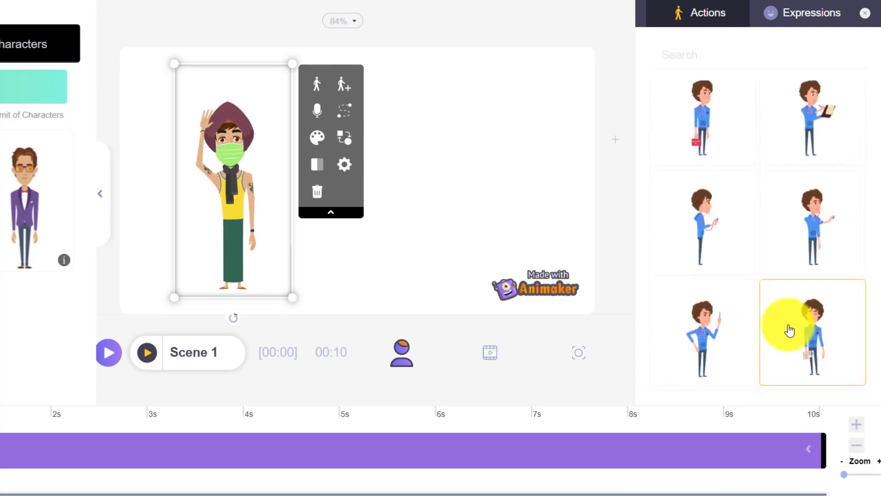
scroll(819, 197, "up", 5)
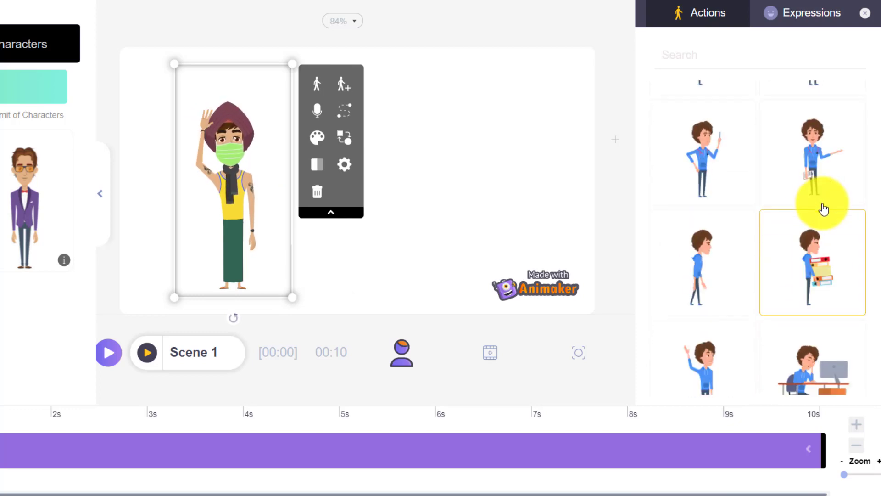
left_click(812, 172)
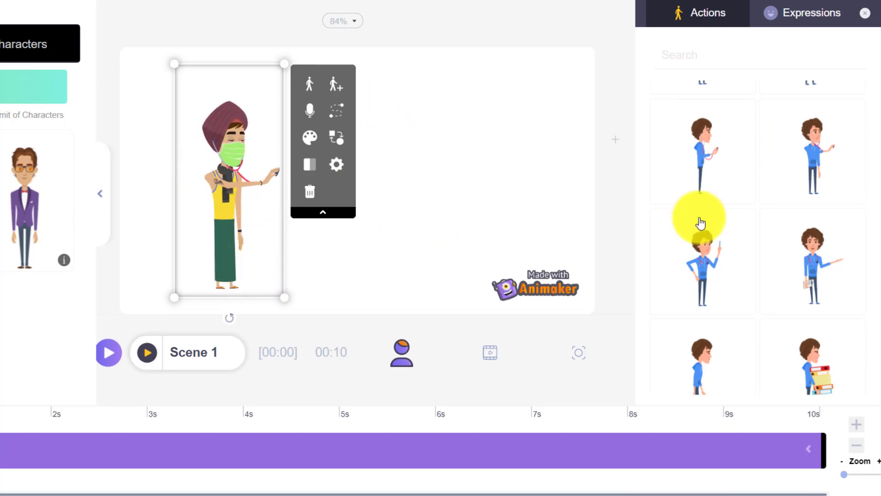
scroll(776, 227, "down", 5)
scroll(775, 235, "up", 5)
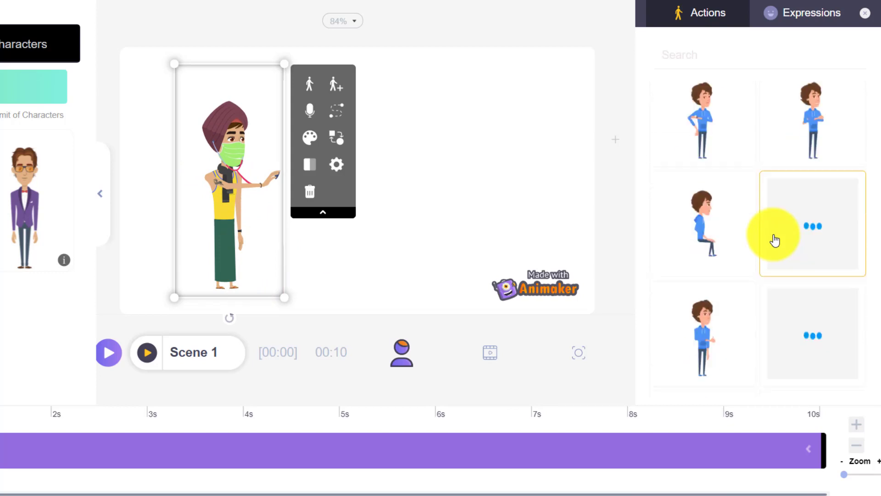
Step: Search the character actions for "walking" and apply the plain side-view walking action to the character
left_click(692, 56)
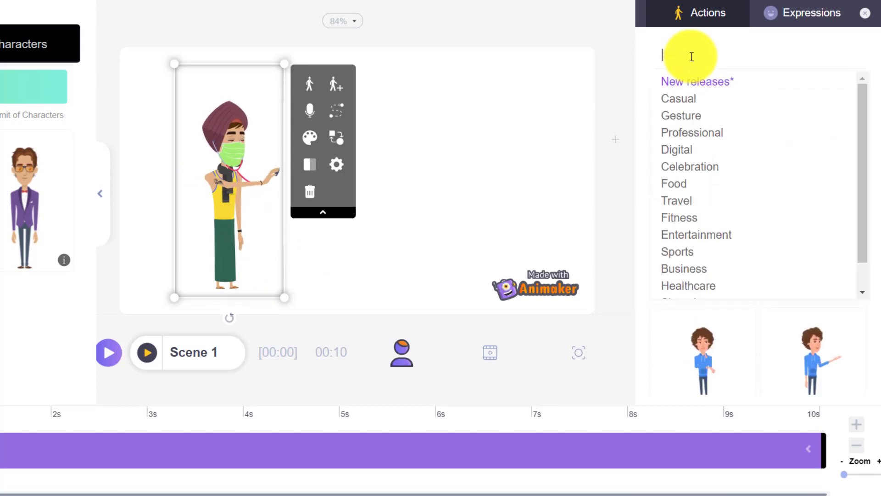
type("walking")
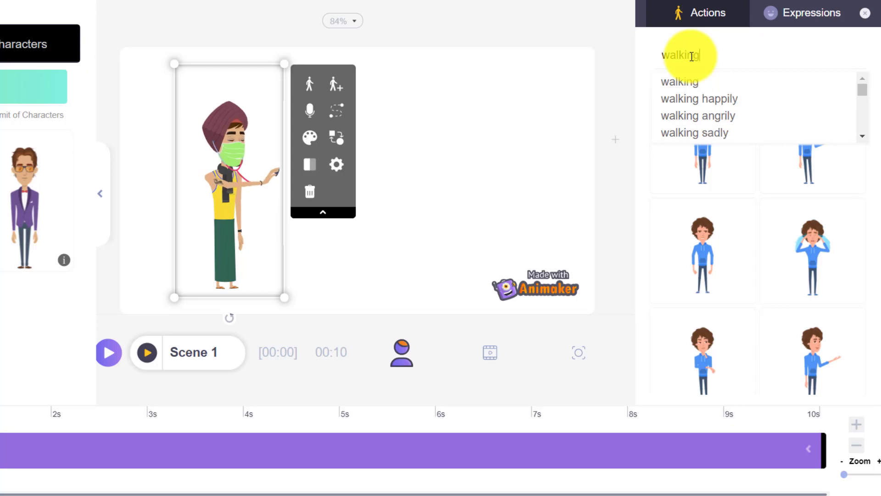
key("Return")
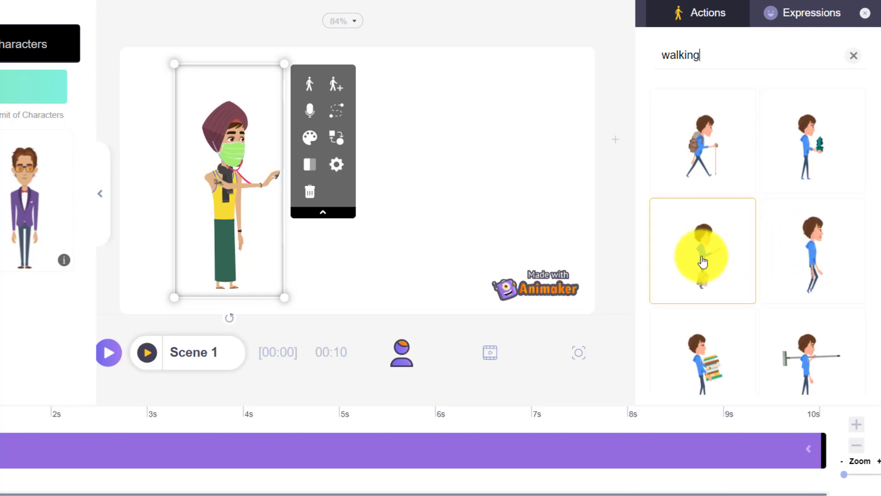
scroll(724, 329, "down", 4)
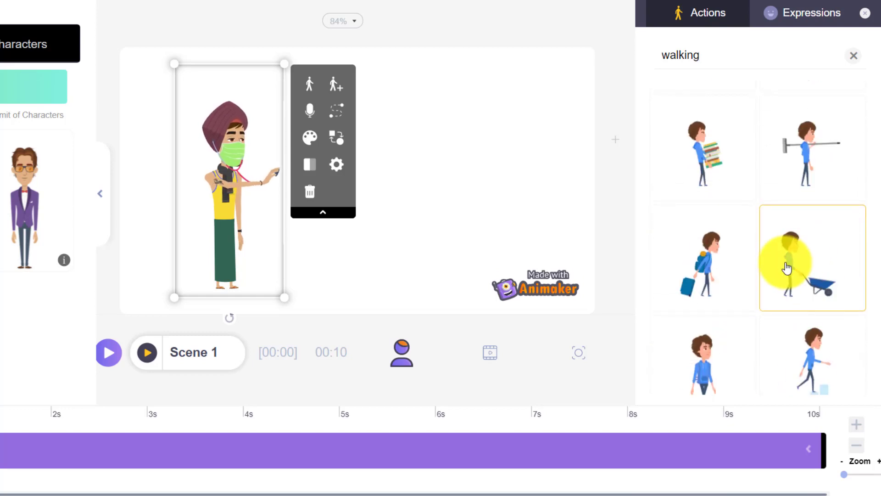
scroll(786, 266, "down", 4)
scroll(823, 205, "down", 1)
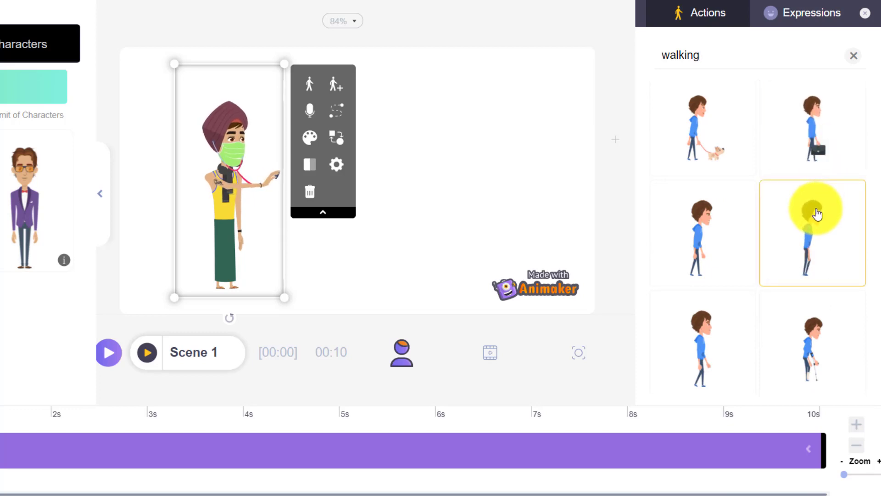
left_click(693, 340)
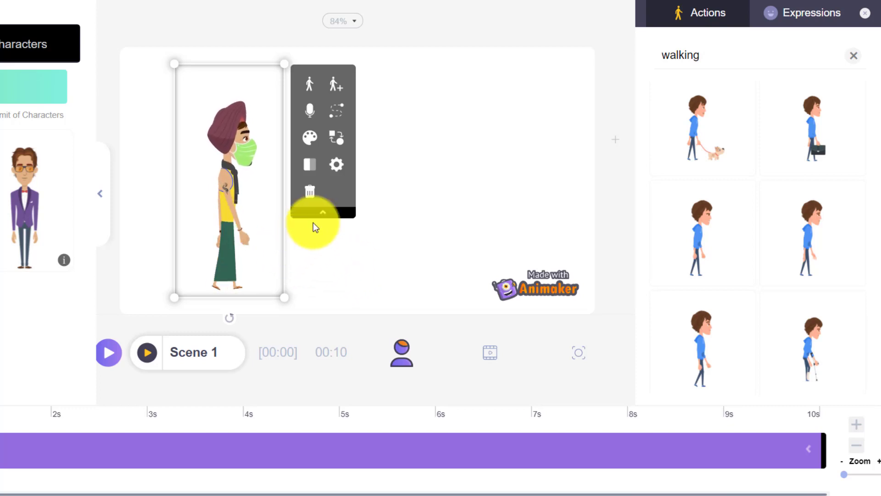
Step: Open the action sequence editor for the walking character
left_click(342, 88)
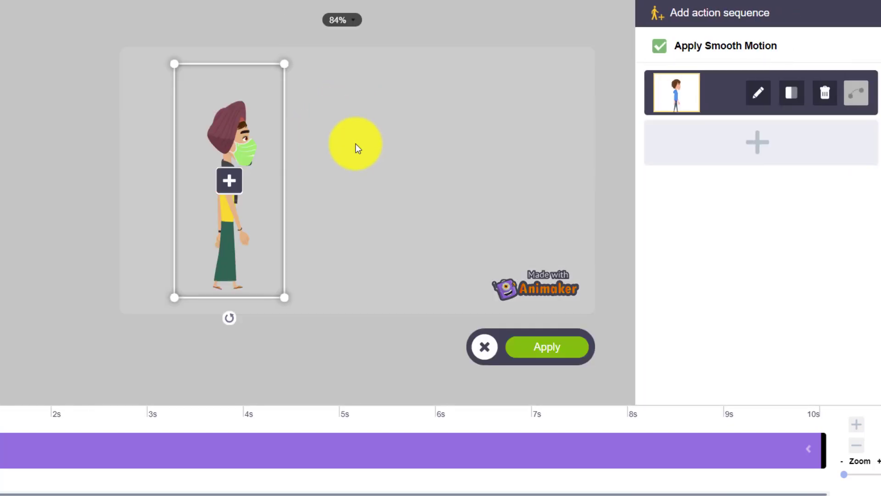